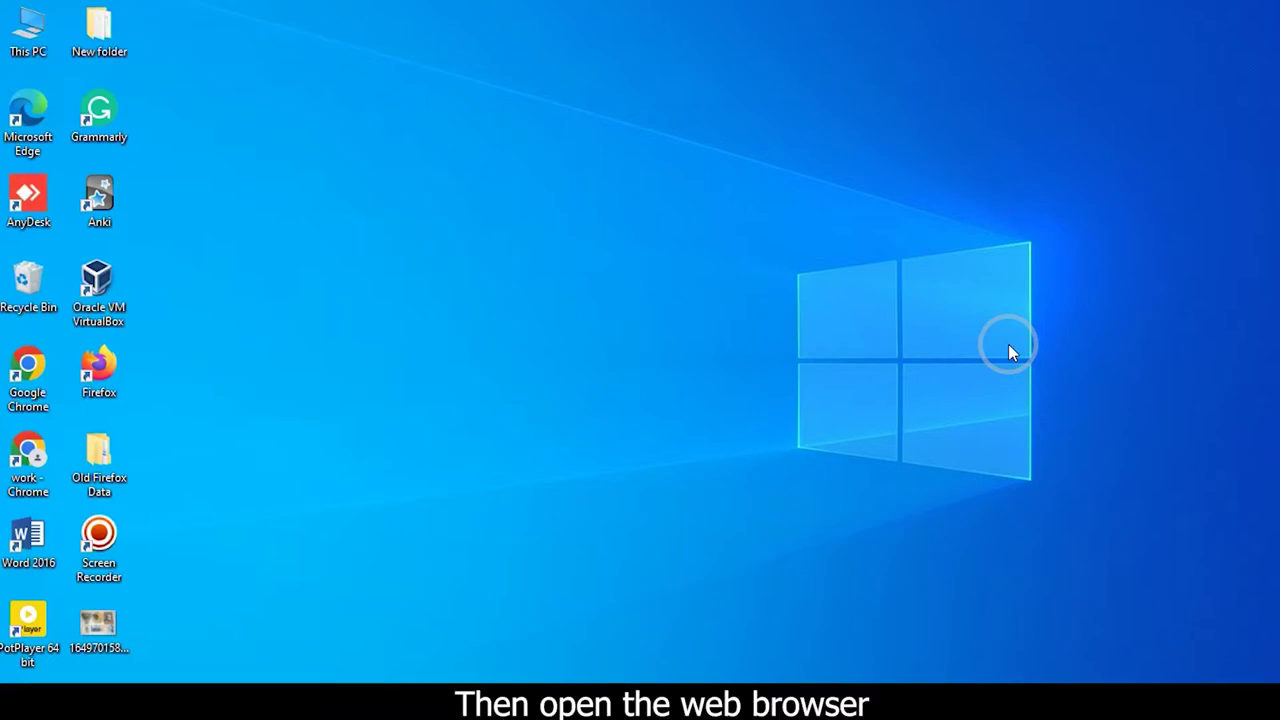
# Launch Chrome and load the router login page at 192.168.1.1.
pyautogui.doubleClick(28, 448)
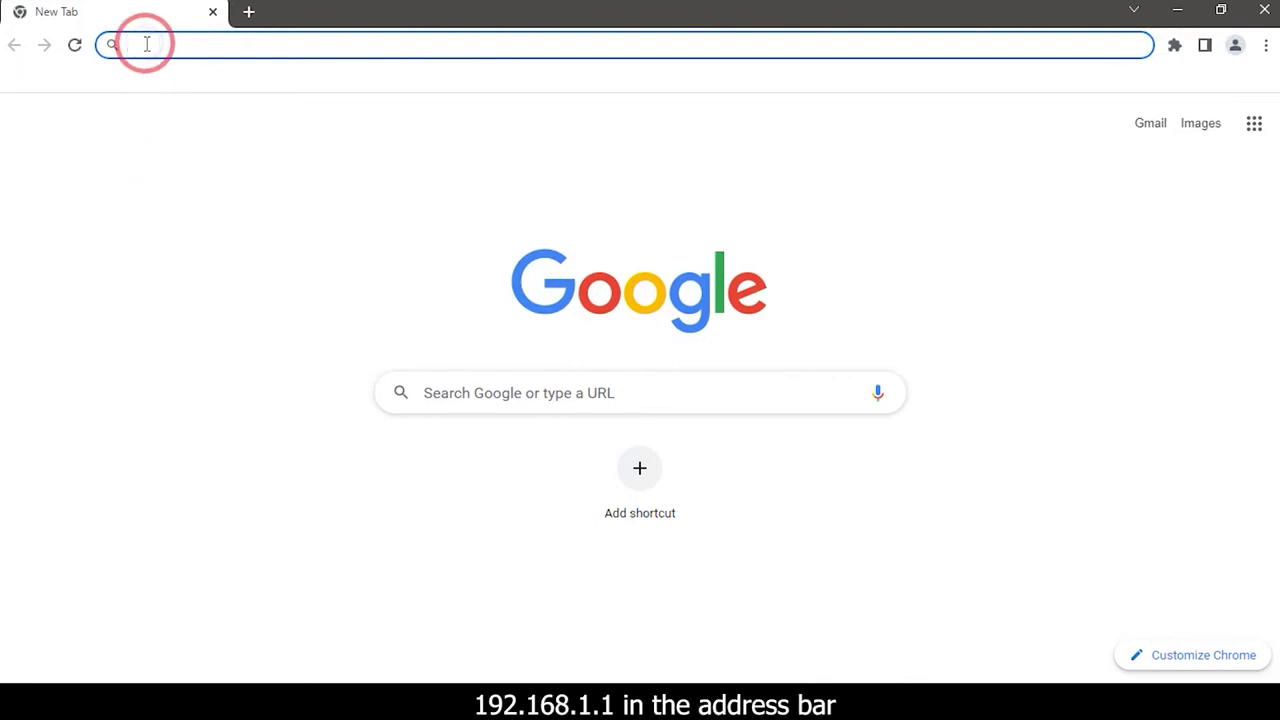
pyautogui.write('192.168')
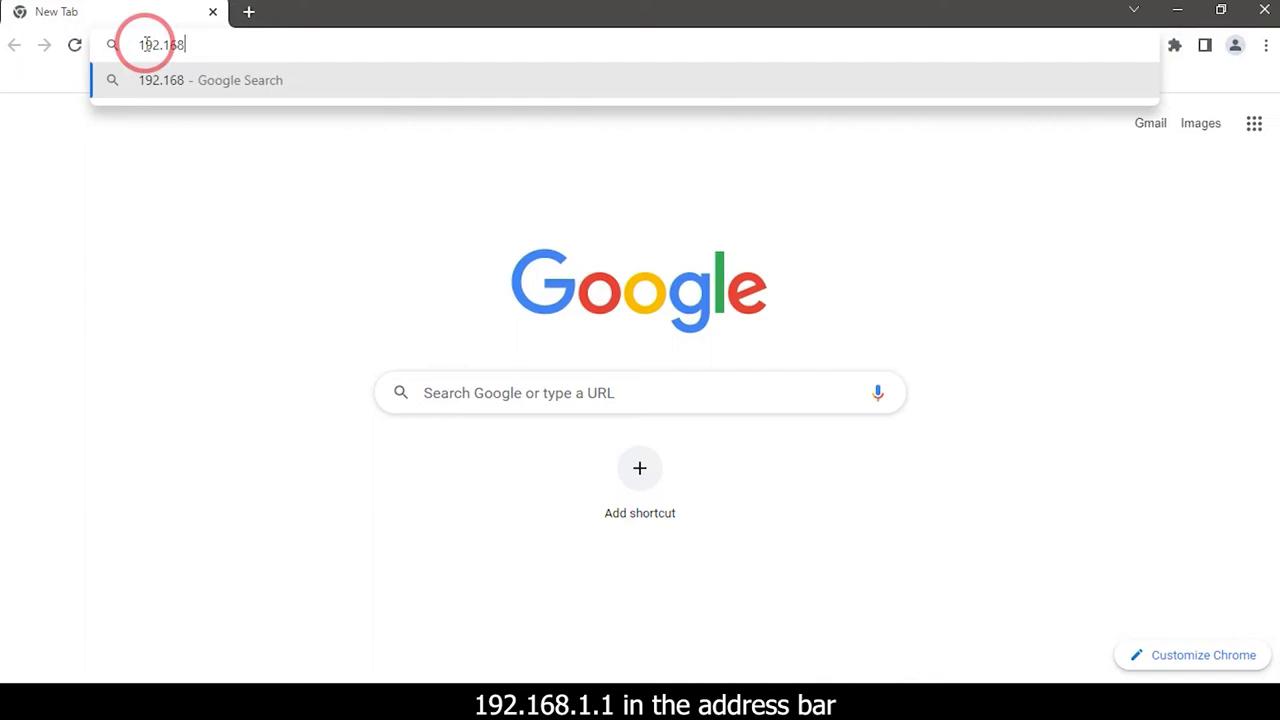
pyautogui.write('1.1')
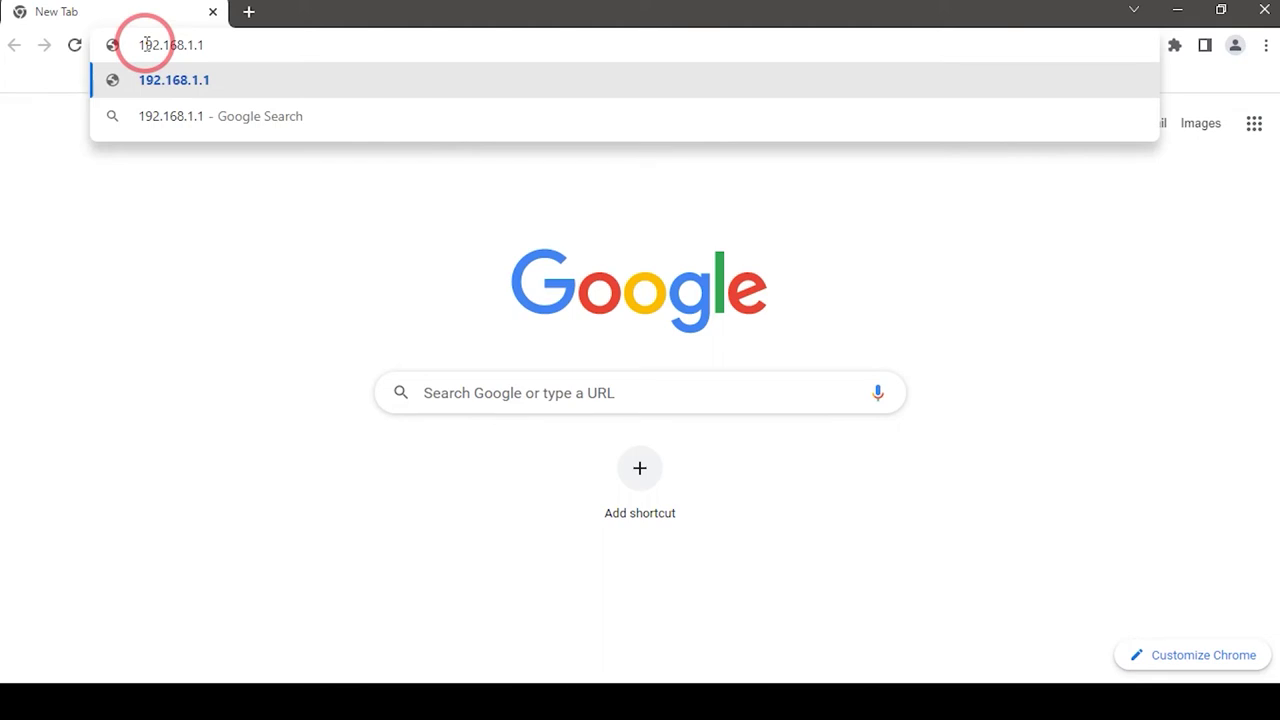
pyautogui.press('Return')
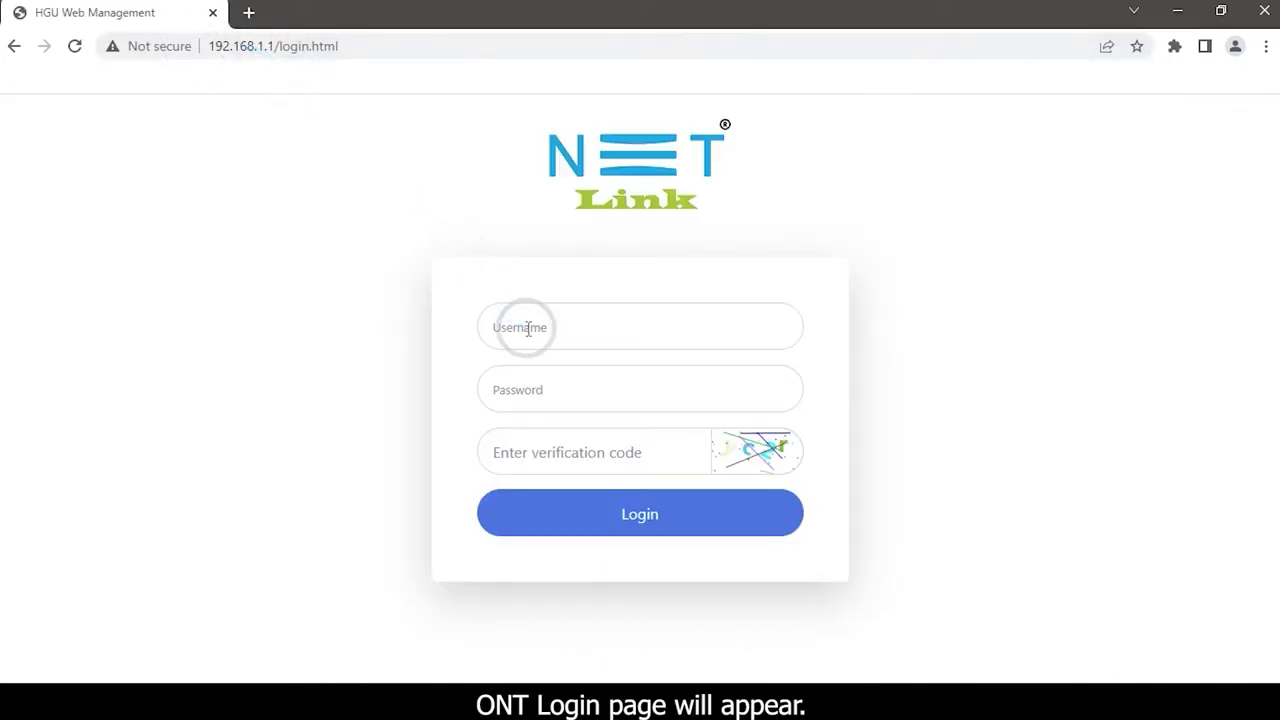
# Sign in as admin with the router password and the displayed verification code.
pyautogui.click(521, 328)
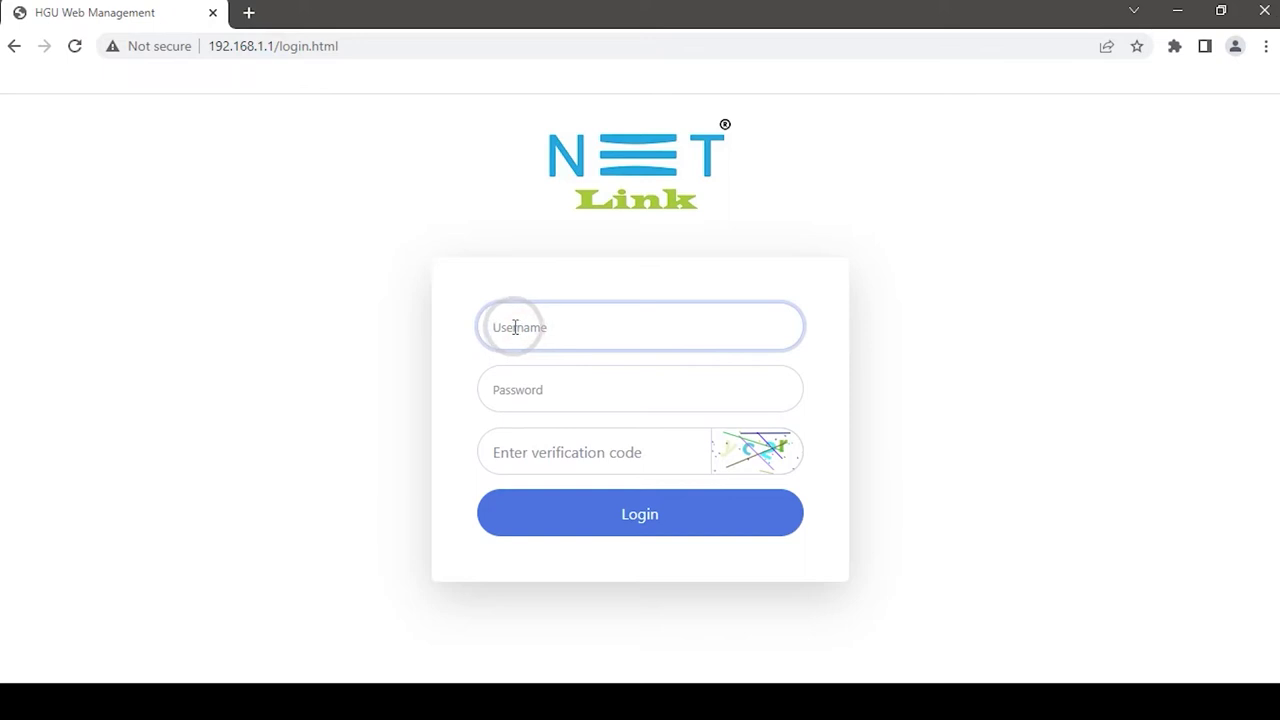
pyautogui.write('admin')
pyautogui.click(511, 372)
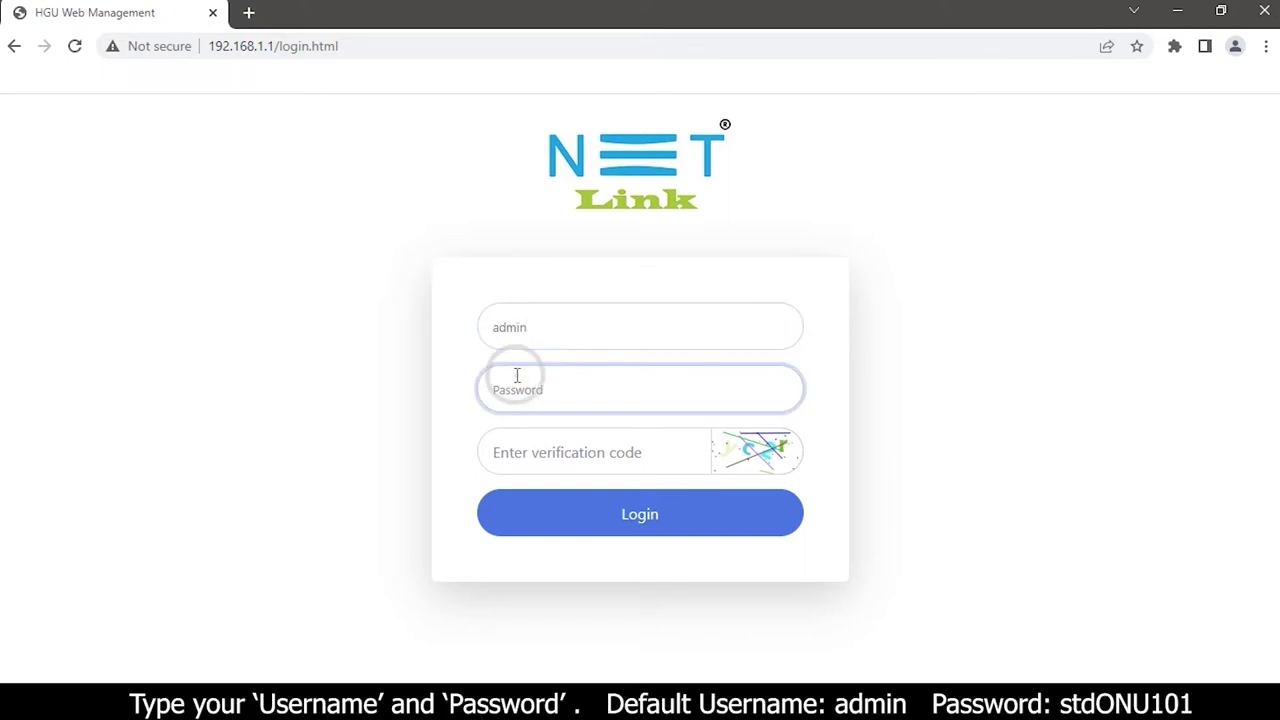
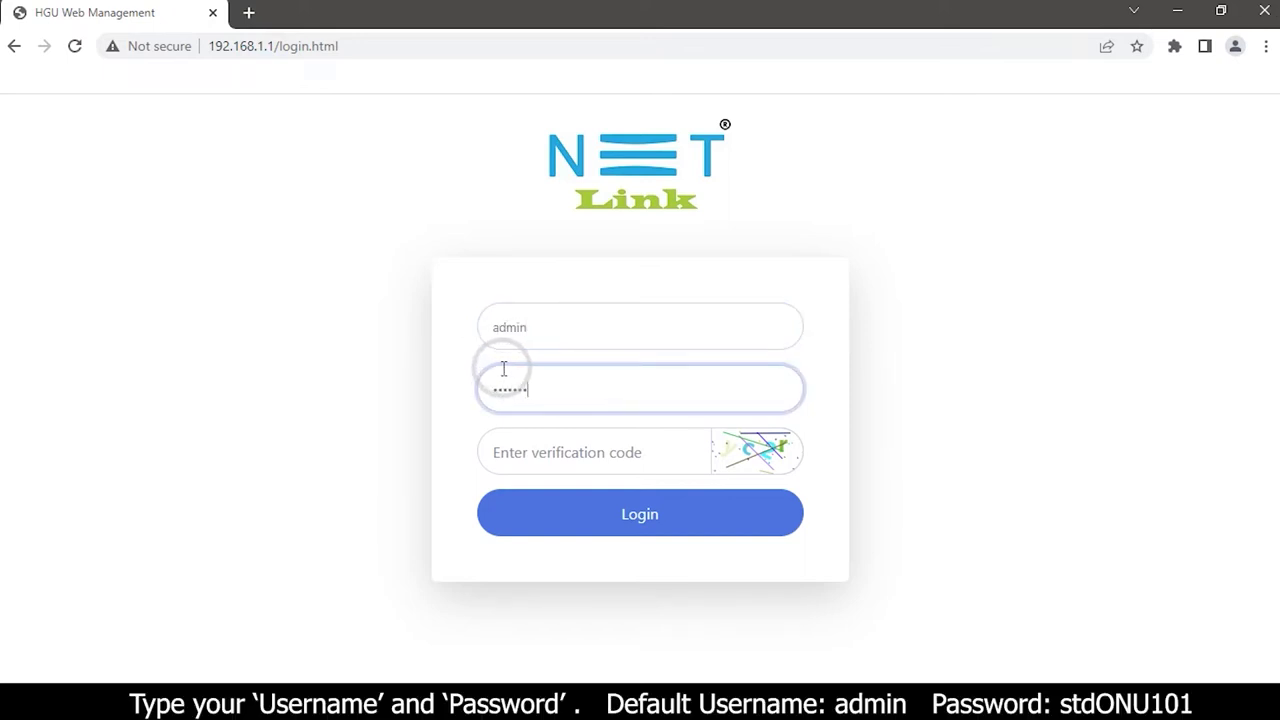
pyautogui.click(522, 458)
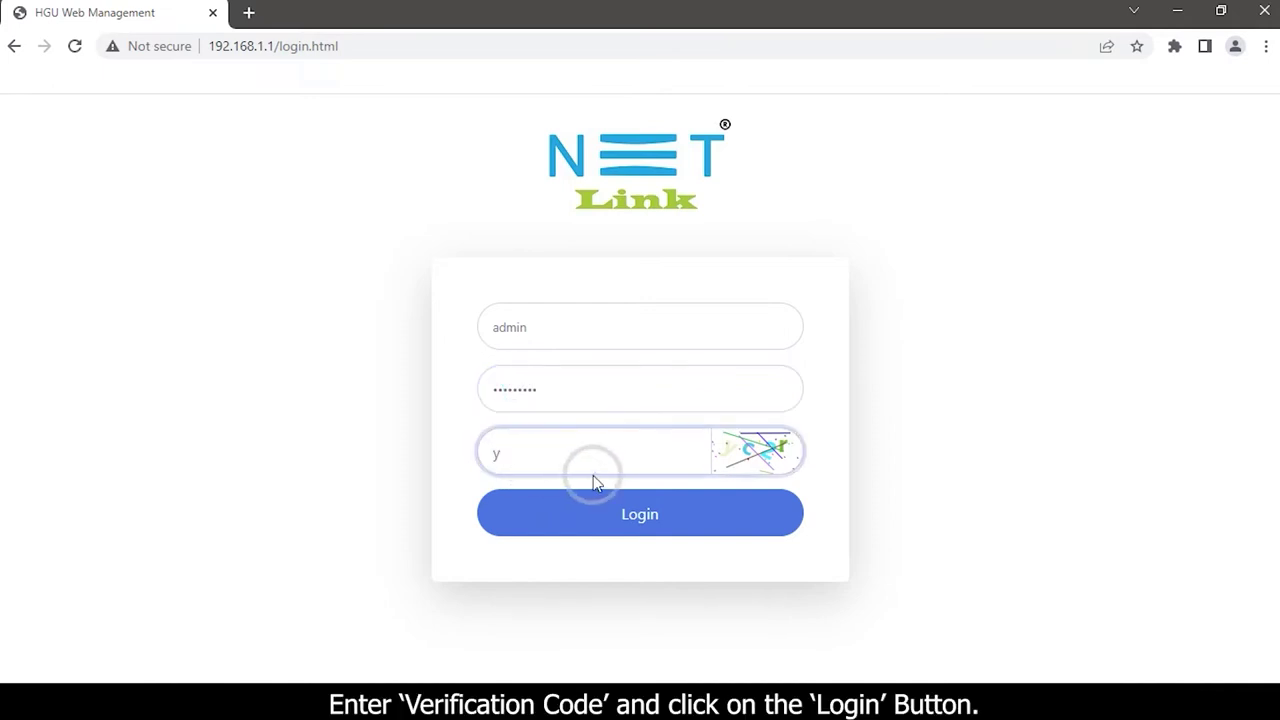
pyautogui.click(574, 528)
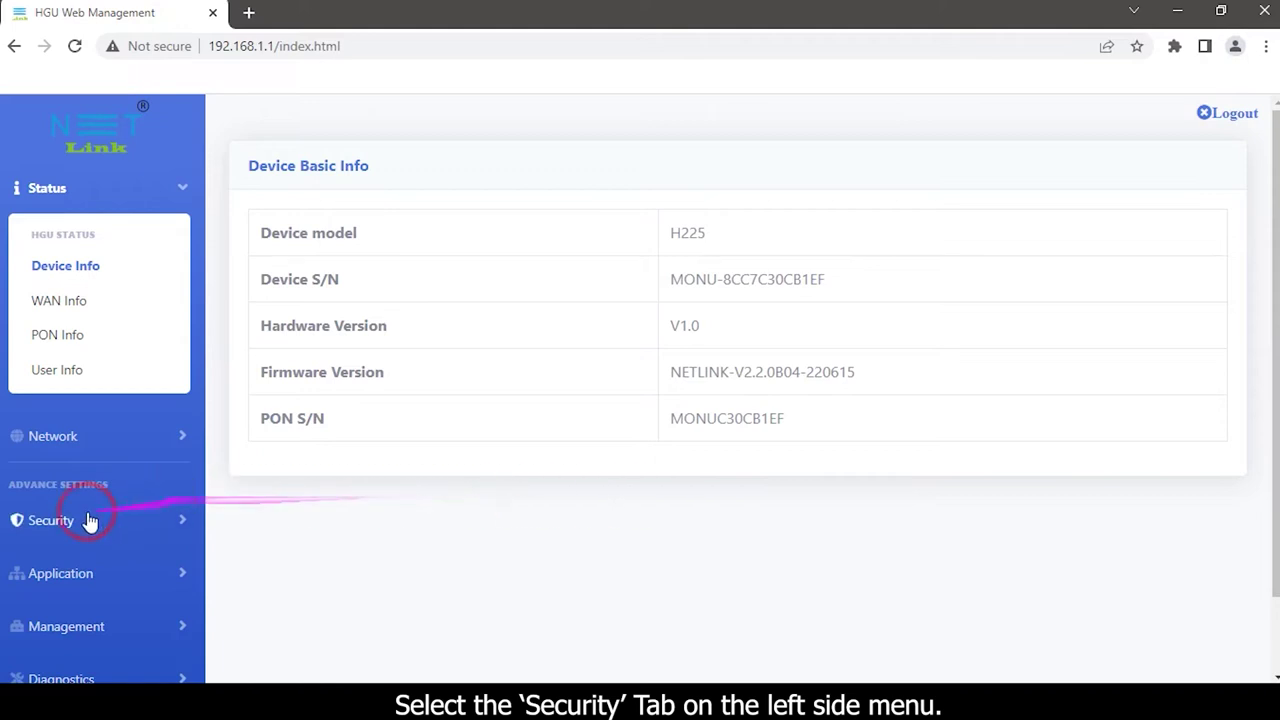
# Expand the Security menu and open the Firewall settings page.
pyautogui.click(140, 519)
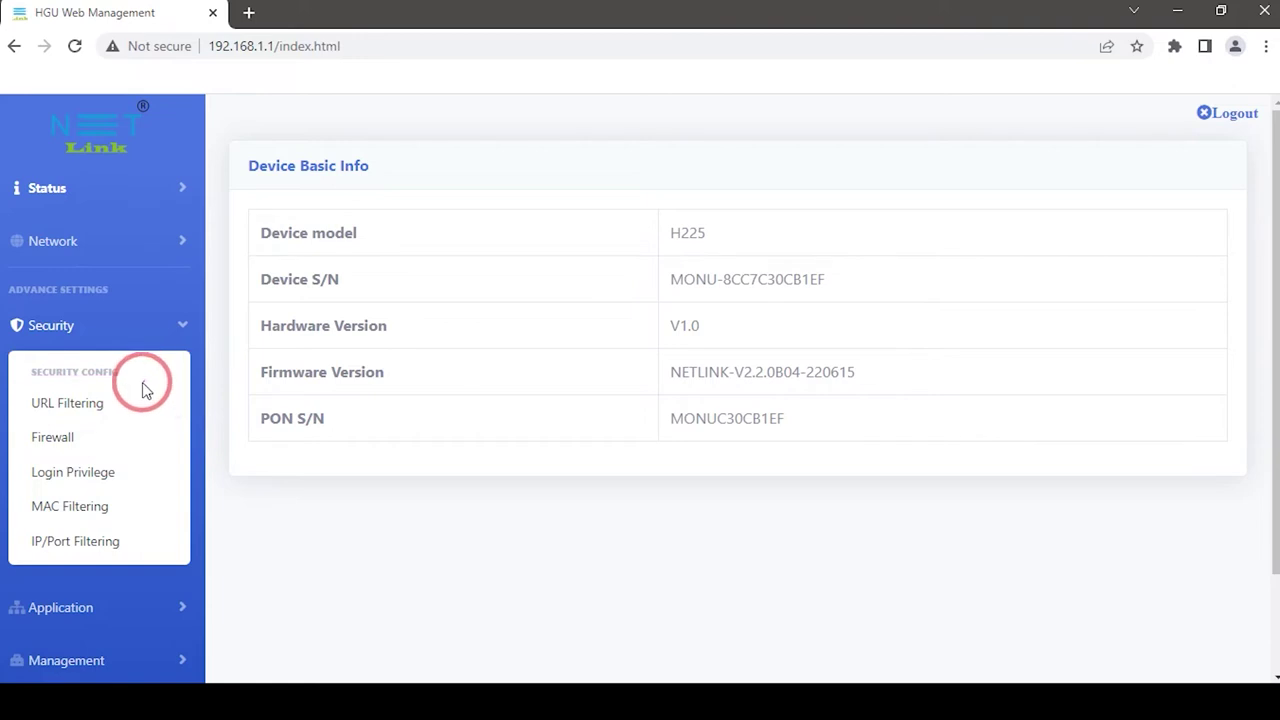
pyautogui.click(101, 446)
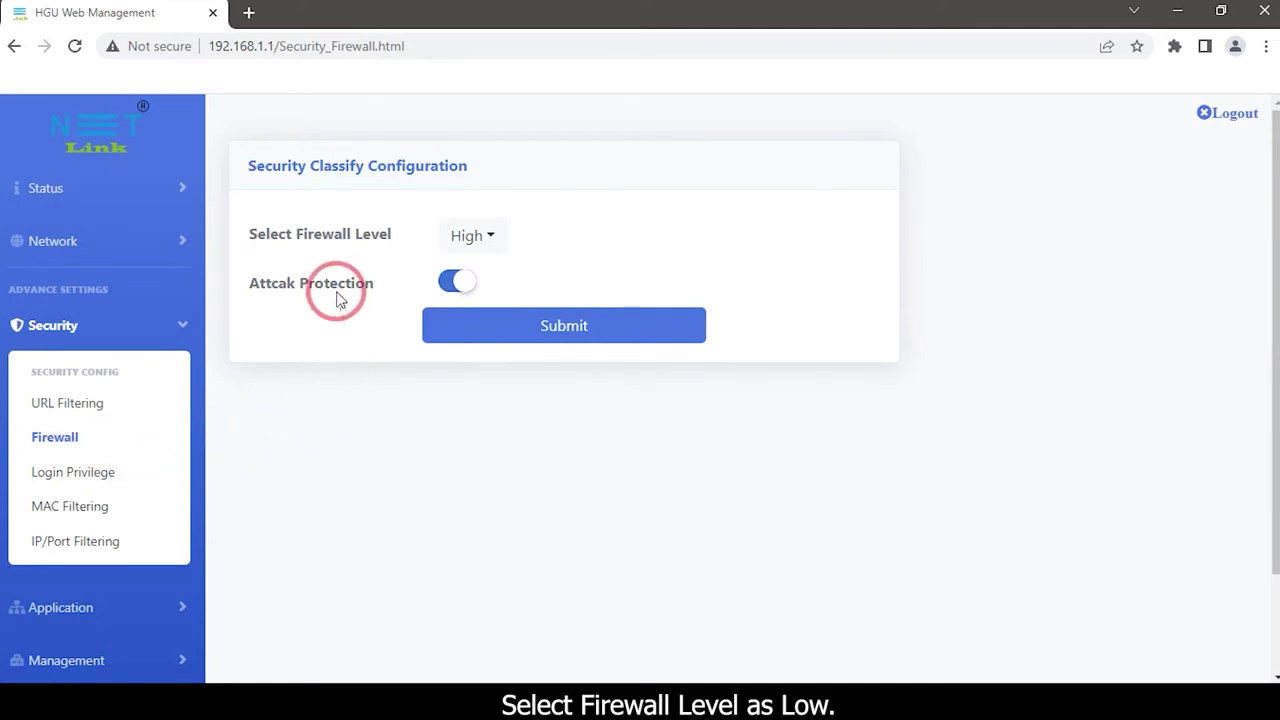
# Set the firewall level to Low, save it, and go to Login Privilege.
pyautogui.click(471, 245)
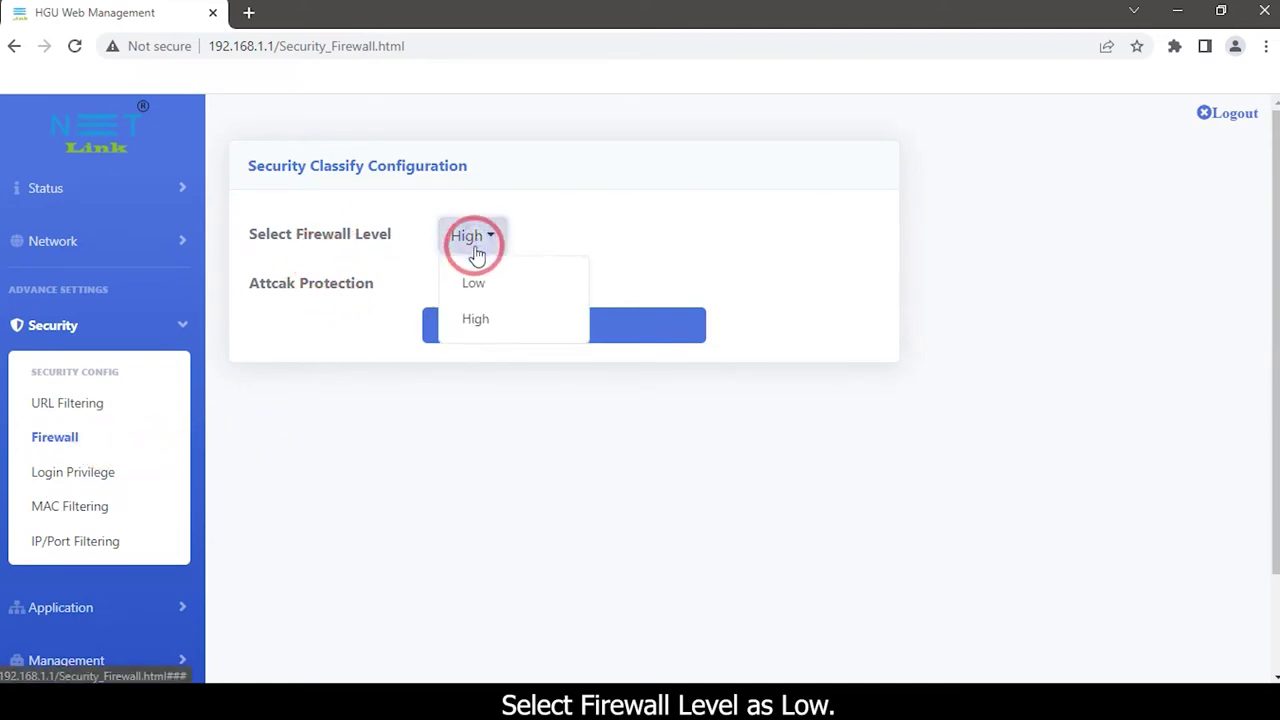
pyautogui.click(474, 286)
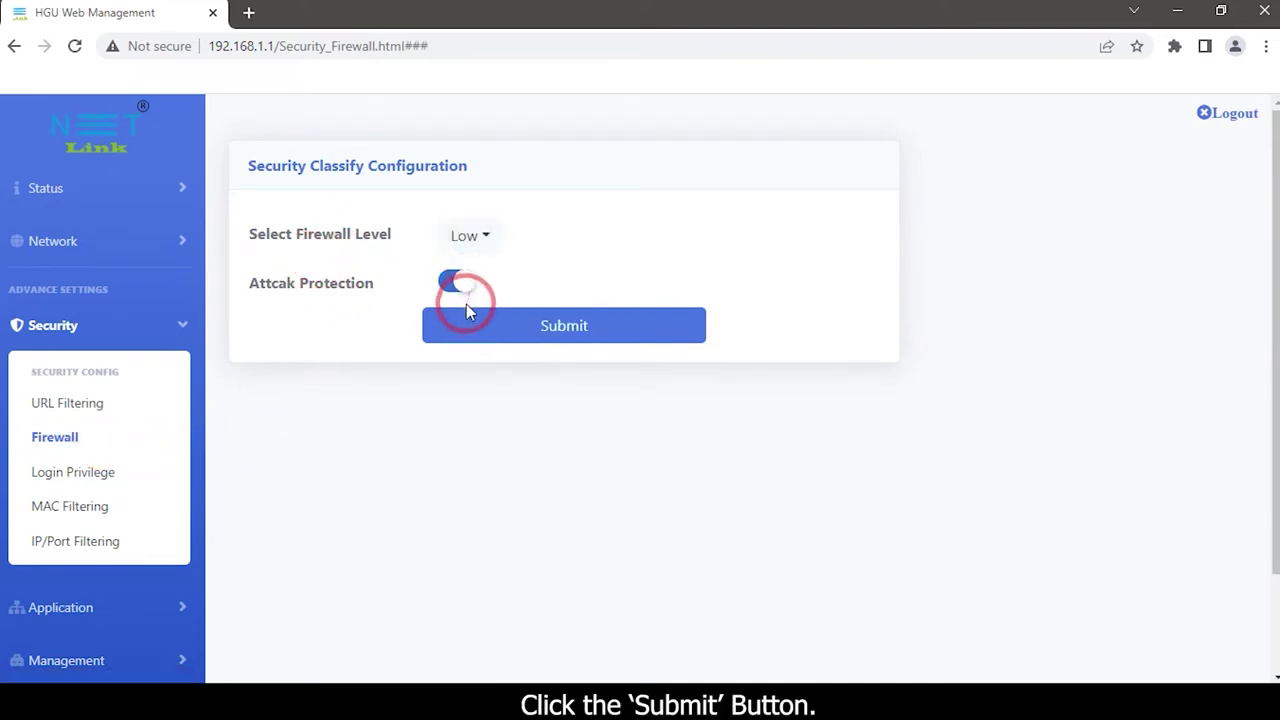
pyautogui.click(566, 326)
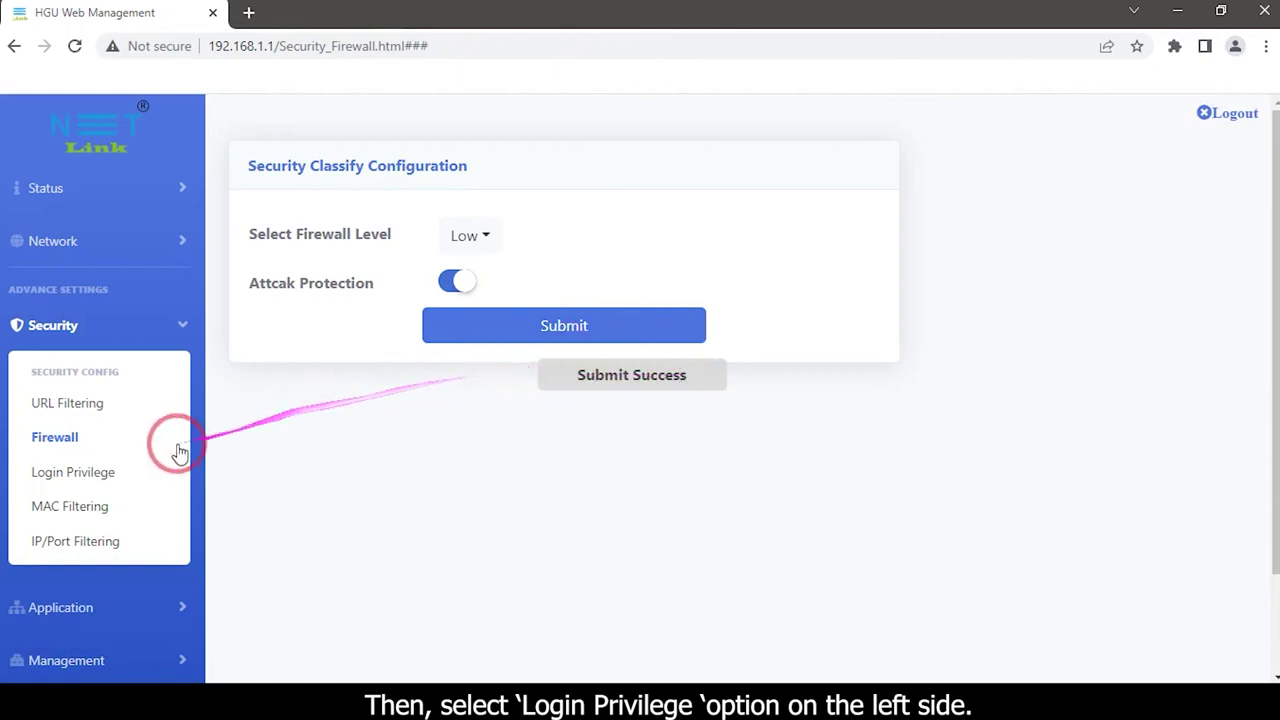
pyautogui.click(88, 472)
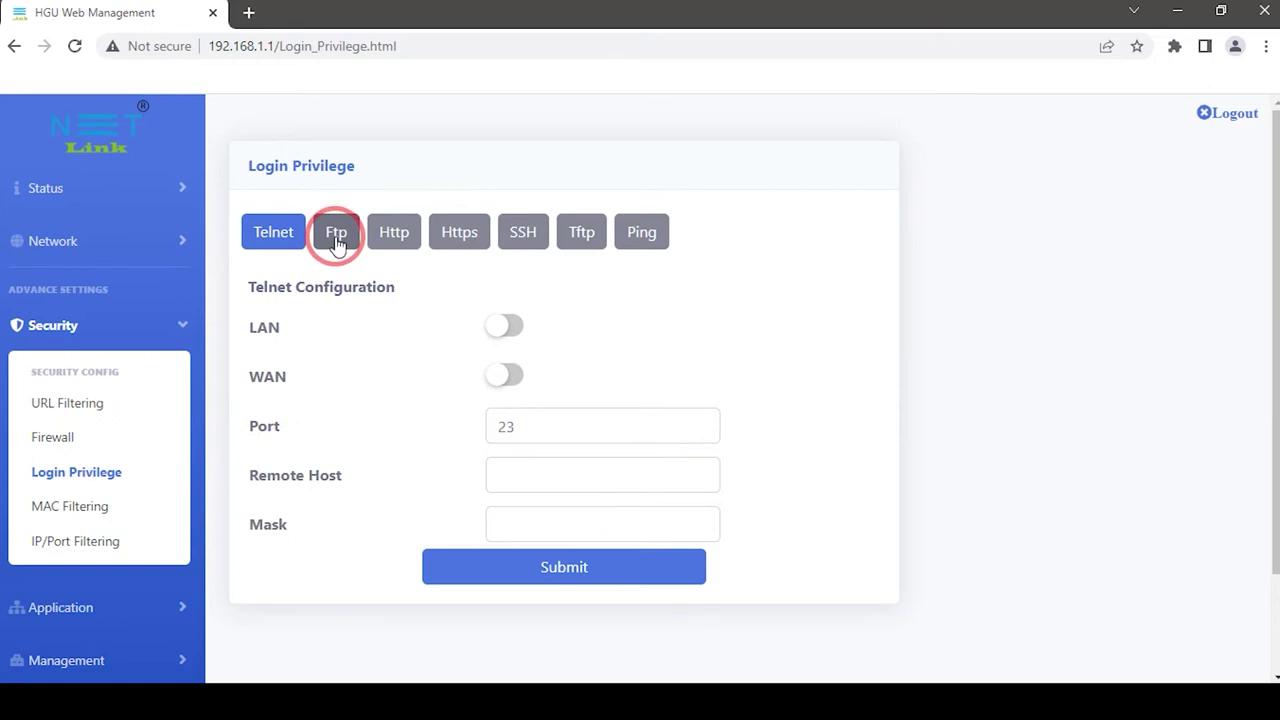
# On the Ftp tab, enable FTP access from both LAN and WAN and submit.
pyautogui.click(337, 240)
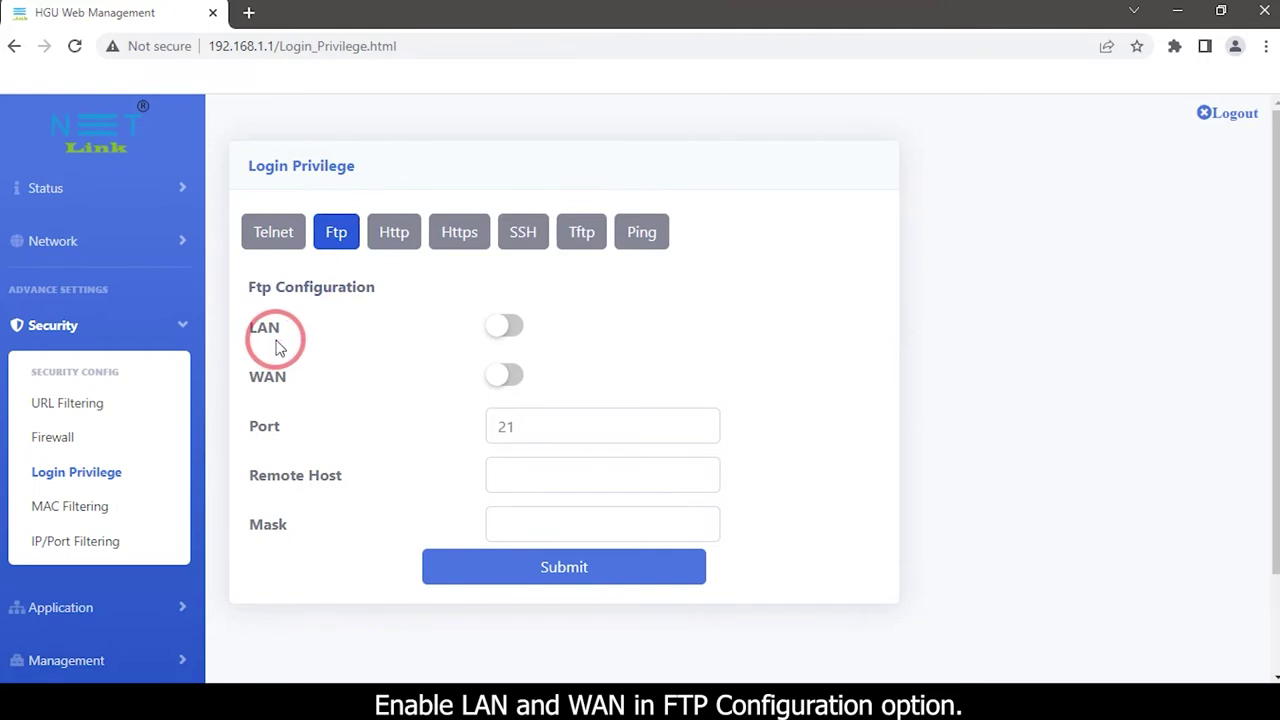
pyautogui.click(503, 326)
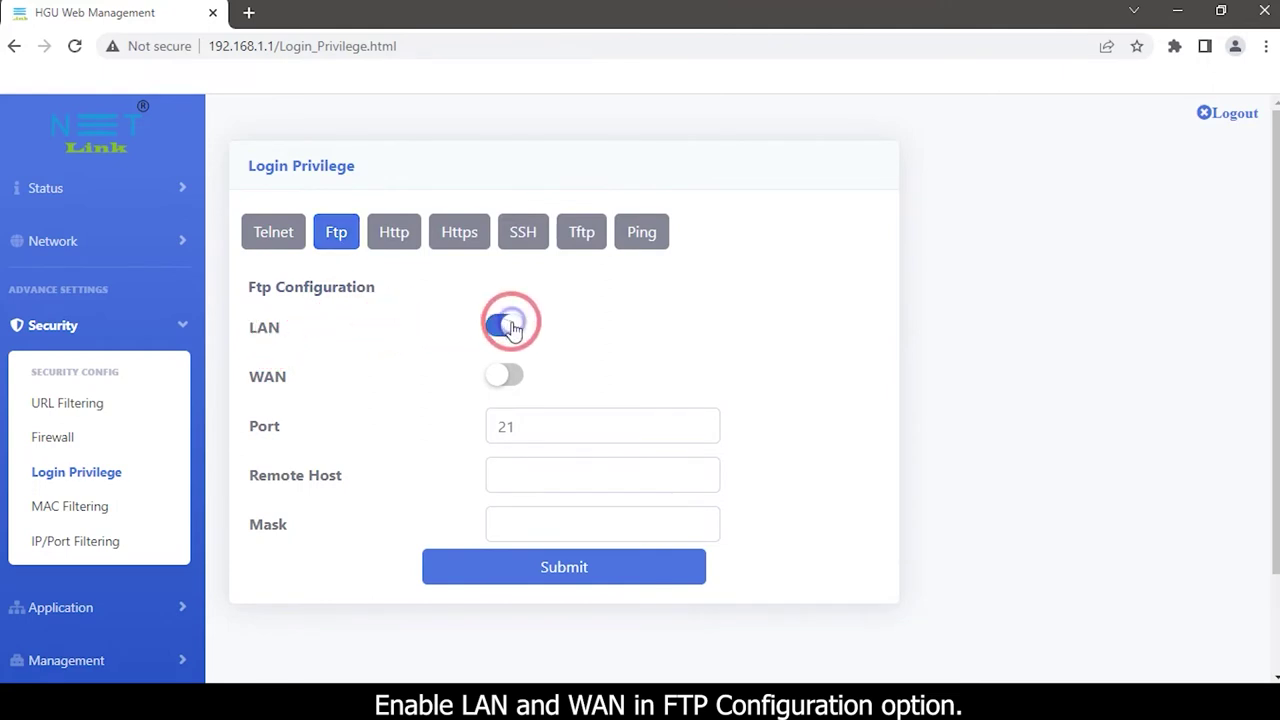
pyautogui.click(494, 378)
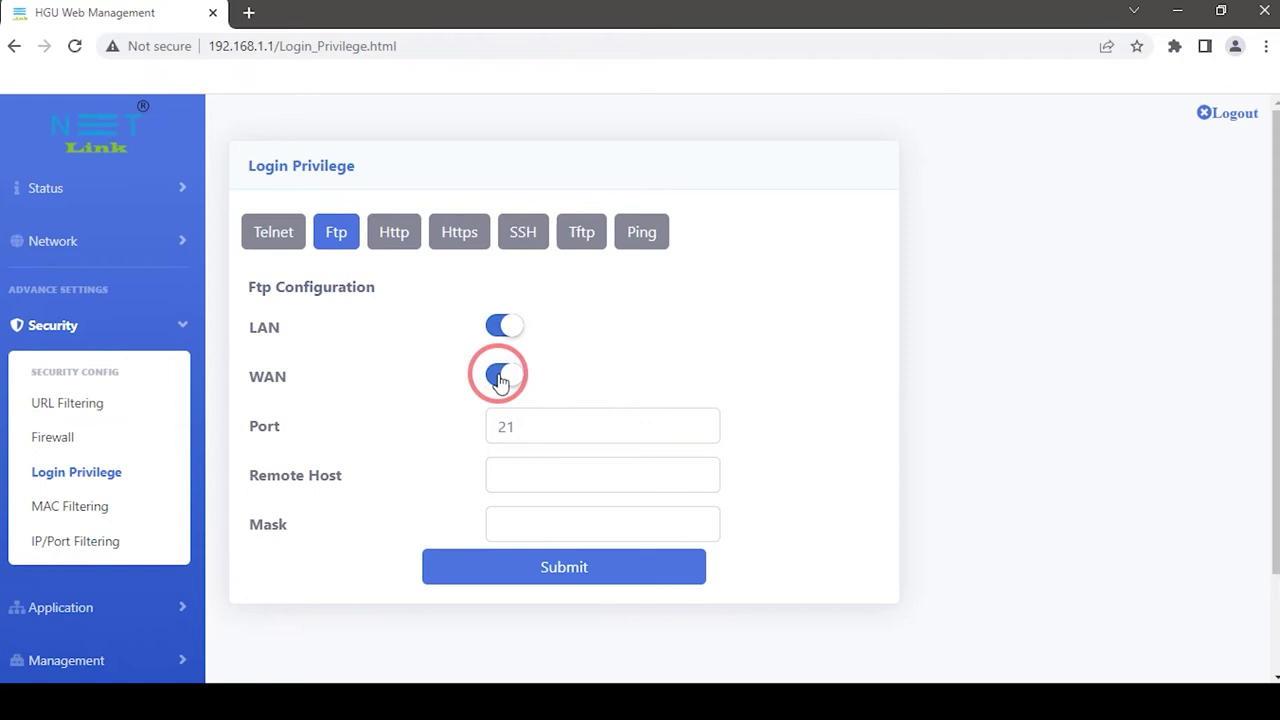
pyautogui.click(528, 568)
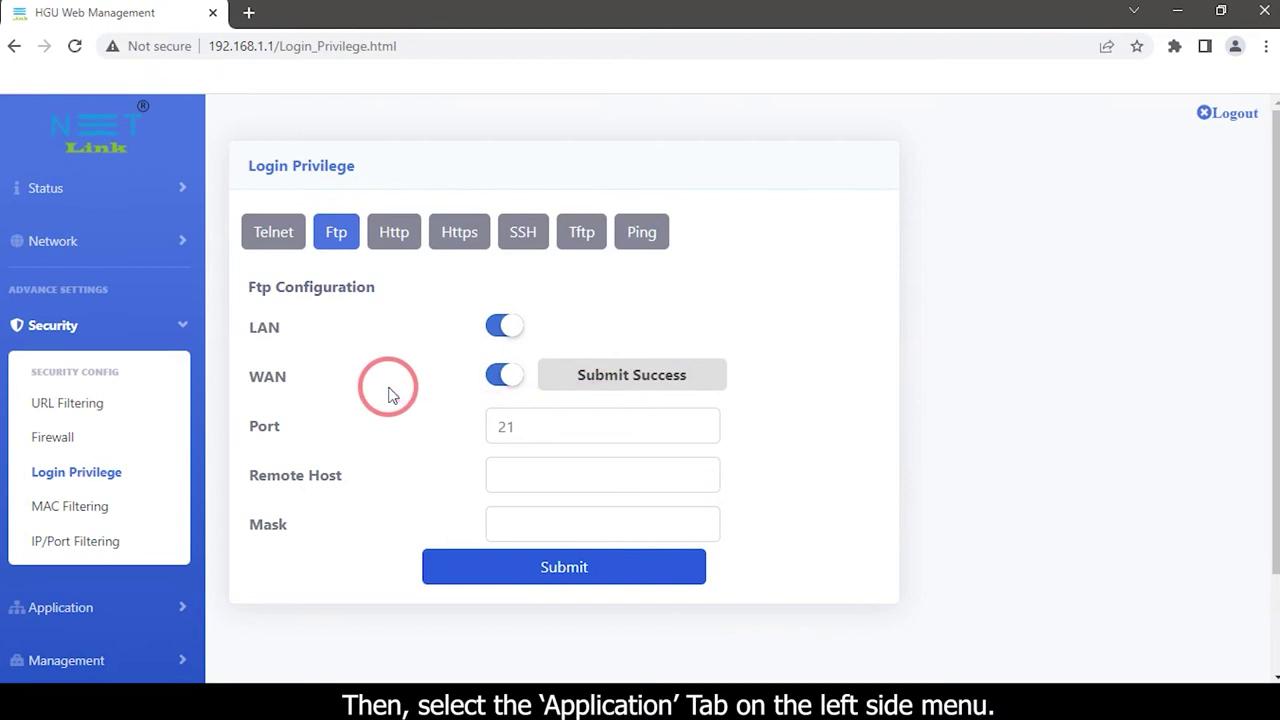
# Open the Application > Others settings page.
pyautogui.scroll(-1, 175, 565)
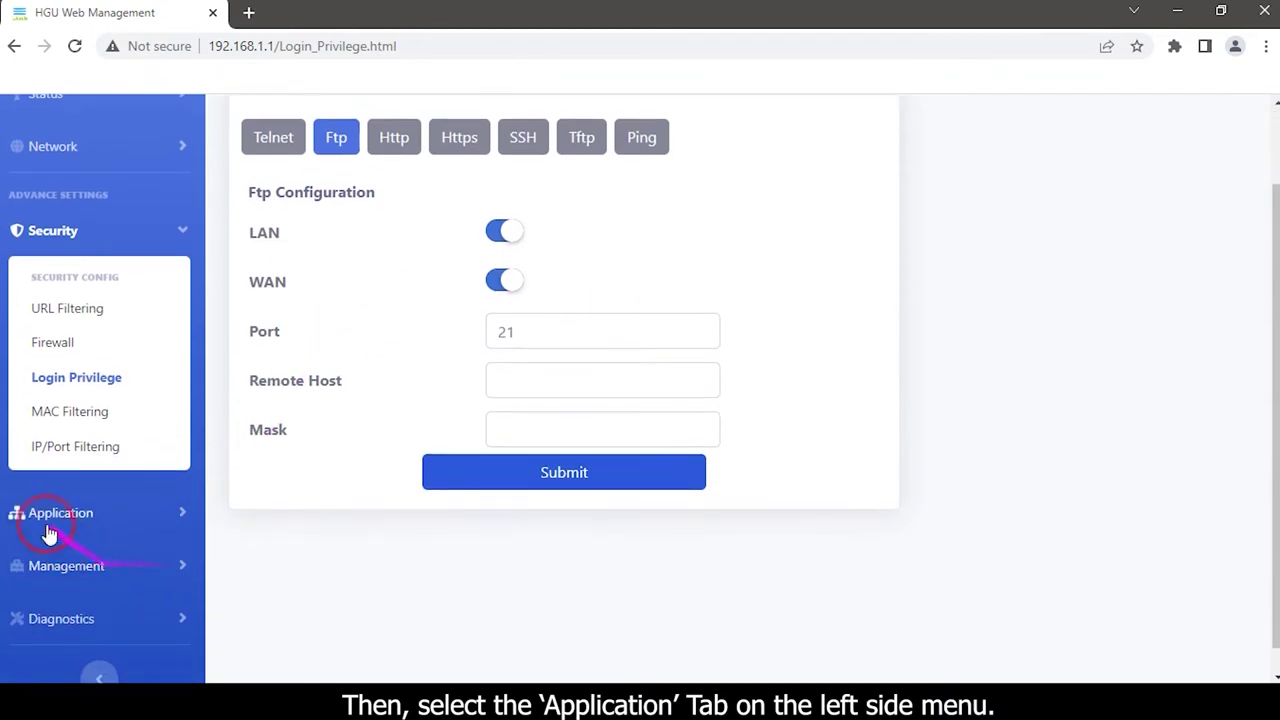
pyautogui.click(132, 514)
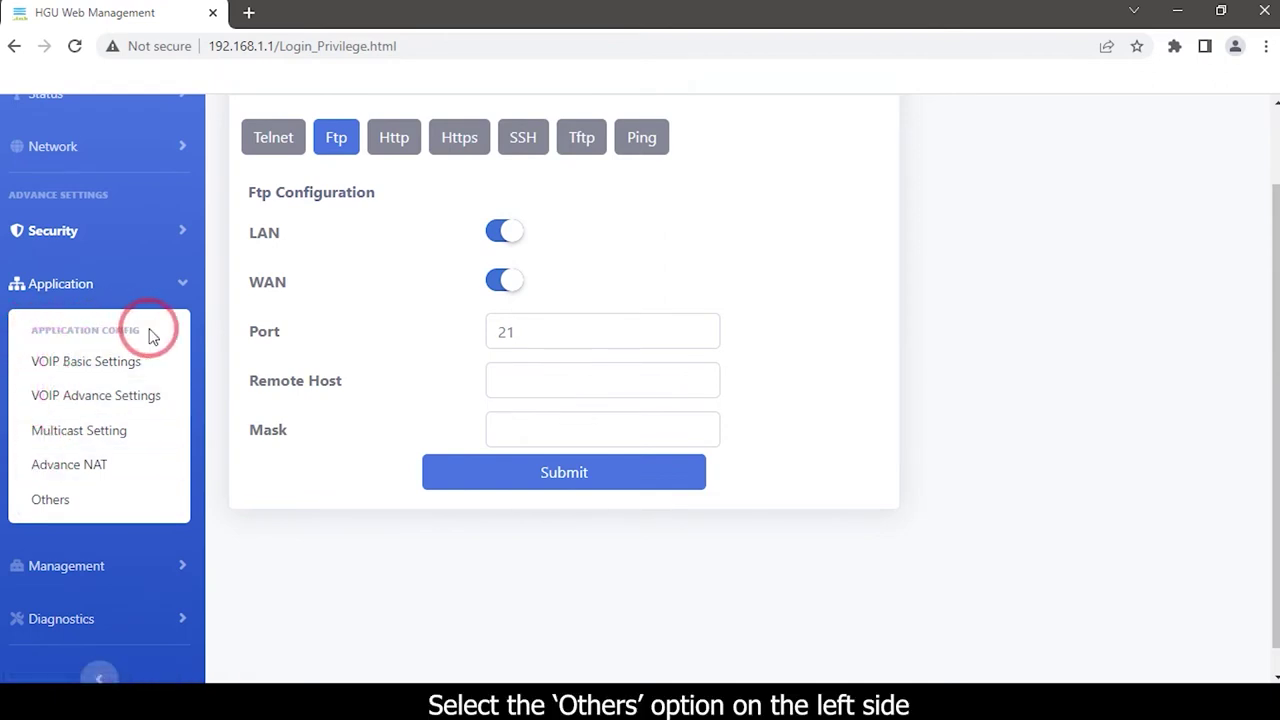
pyautogui.click(58, 502)
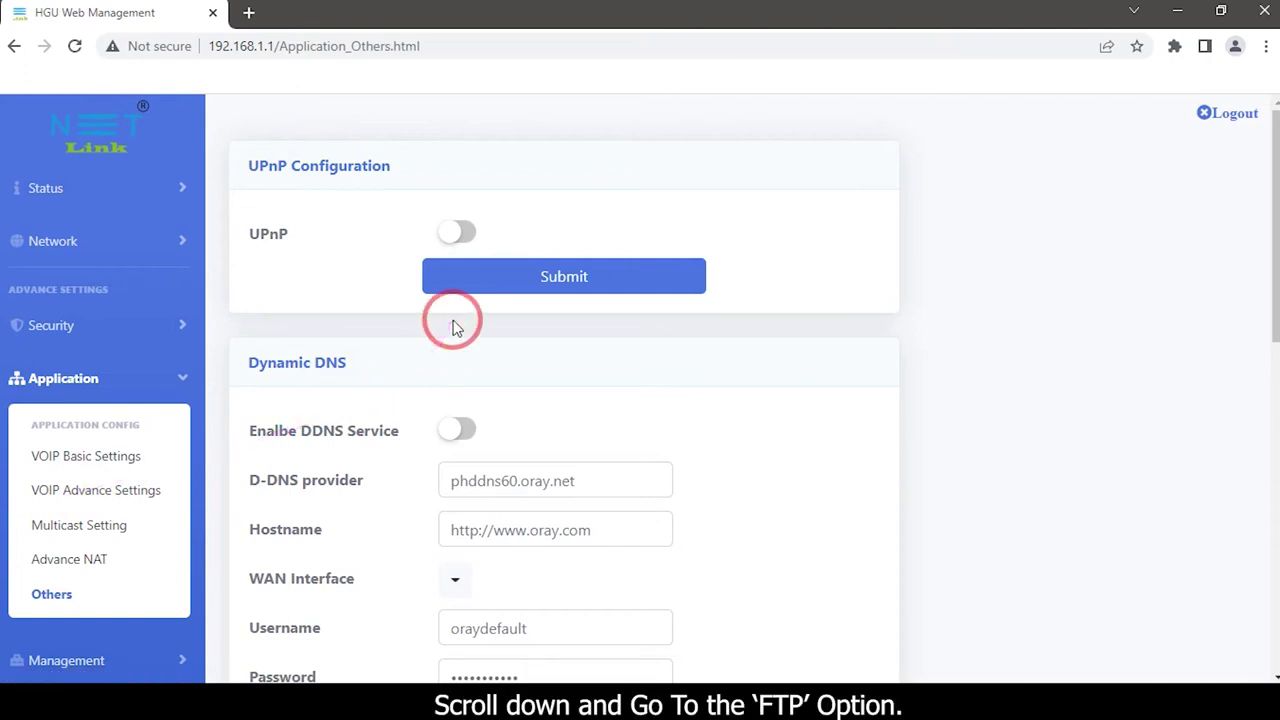
# Switch on the FTP service in the FTP section.
pyautogui.scroll(-1, 449, 325)
pyautogui.scroll(-1, 434, 380)
pyautogui.scroll(-2, 443, 390)
pyautogui.scroll(-1, 445, 395)
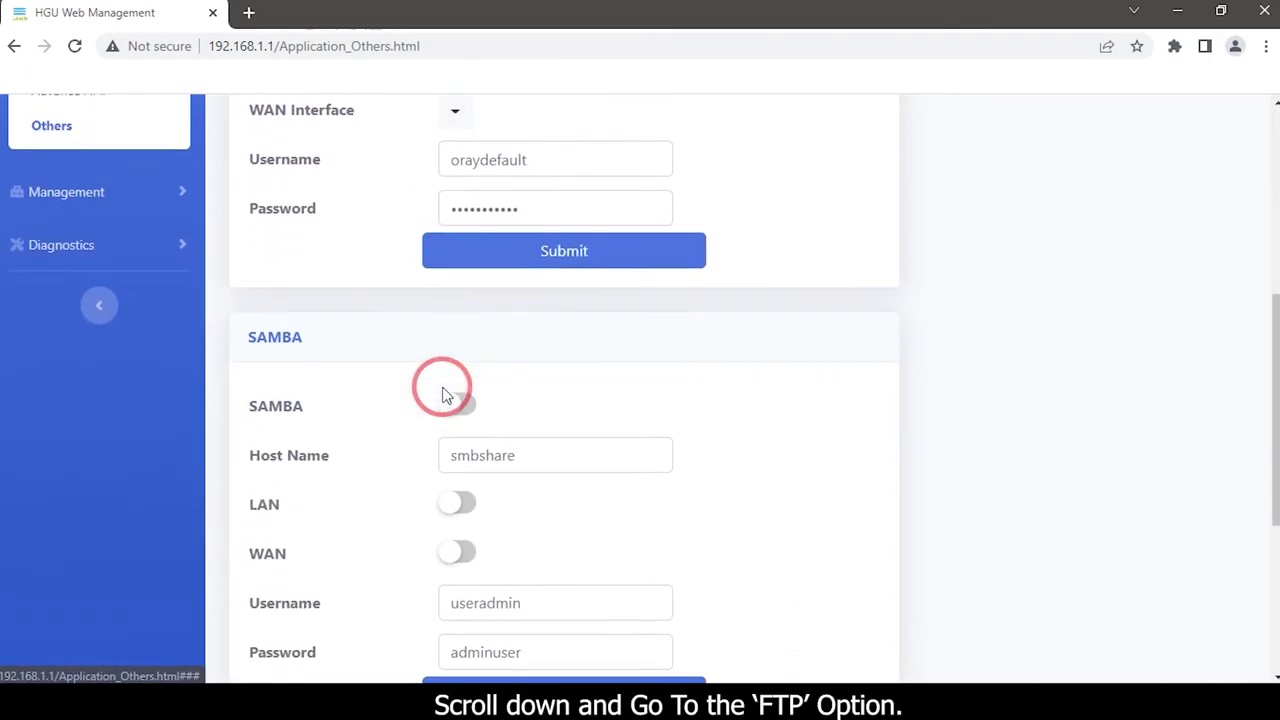
pyautogui.scroll(-1, 445, 395)
pyautogui.scroll(-1, 445, 395)
pyautogui.scroll(-1, 445, 395)
pyautogui.scroll(-1, 443, 392)
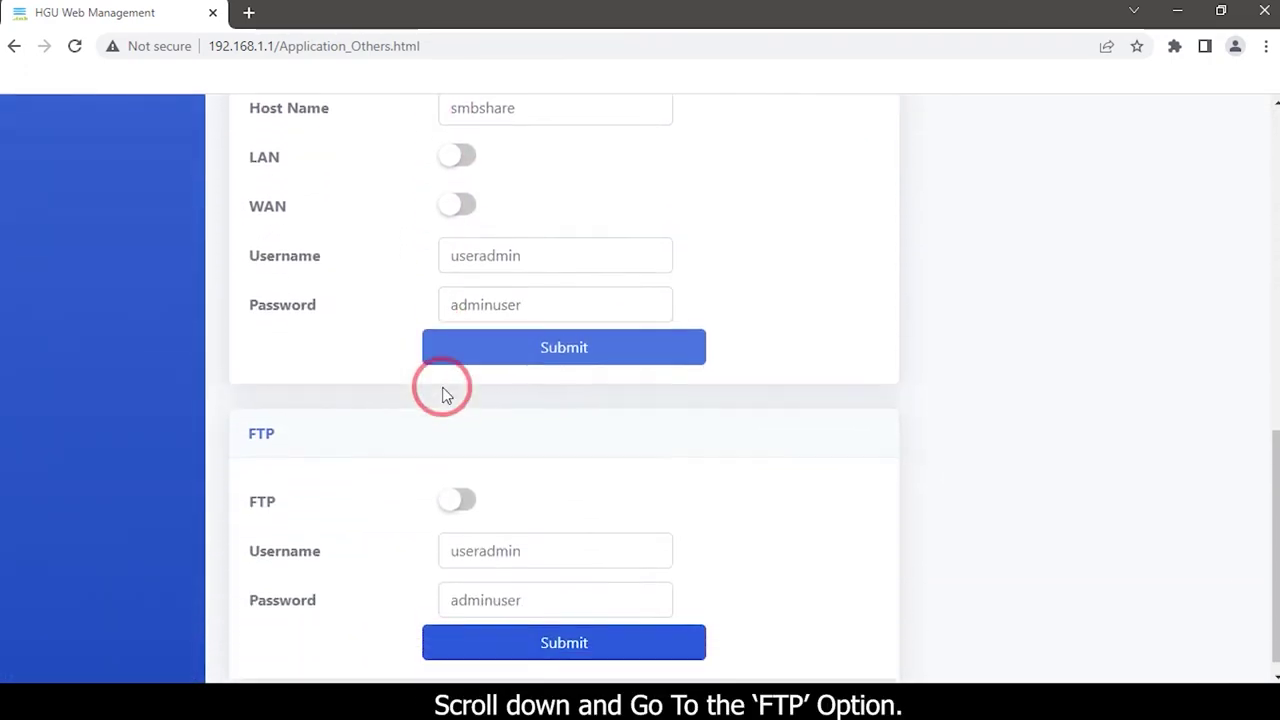
pyautogui.click(458, 484)
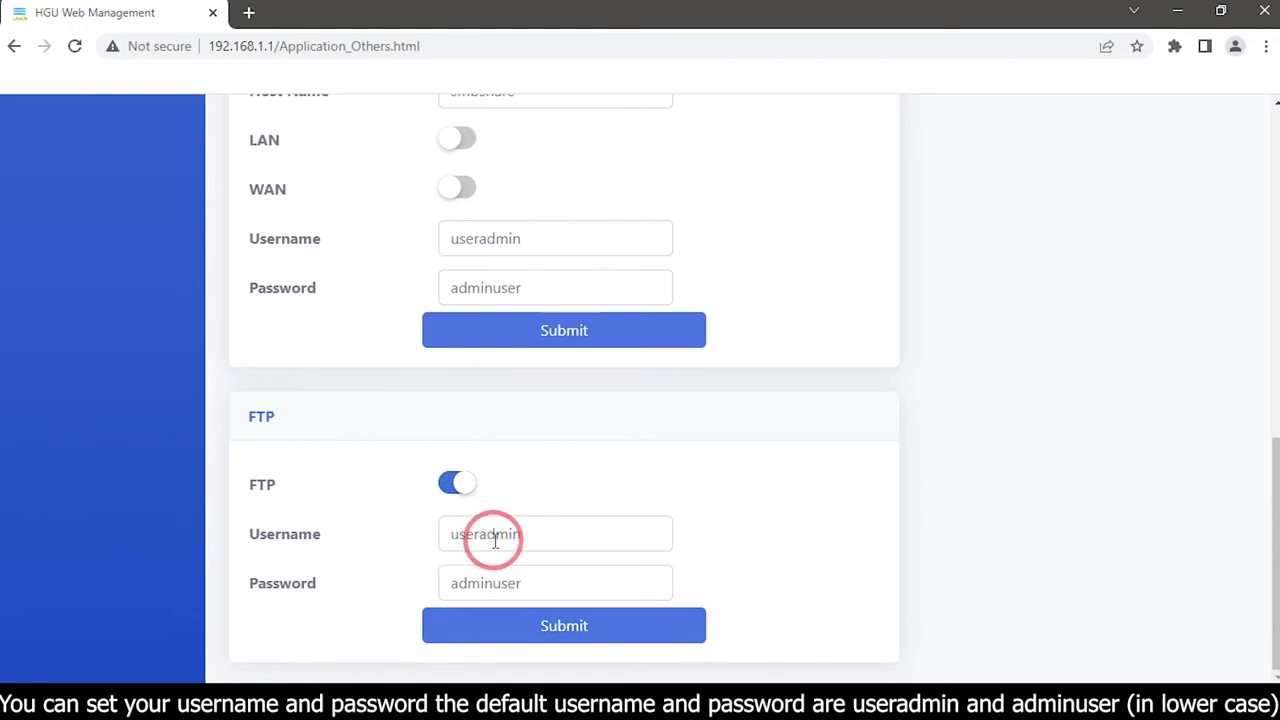
# Submit the enabled FTP server settings with username useradmin and its default password.
pyautogui.click(537, 535)
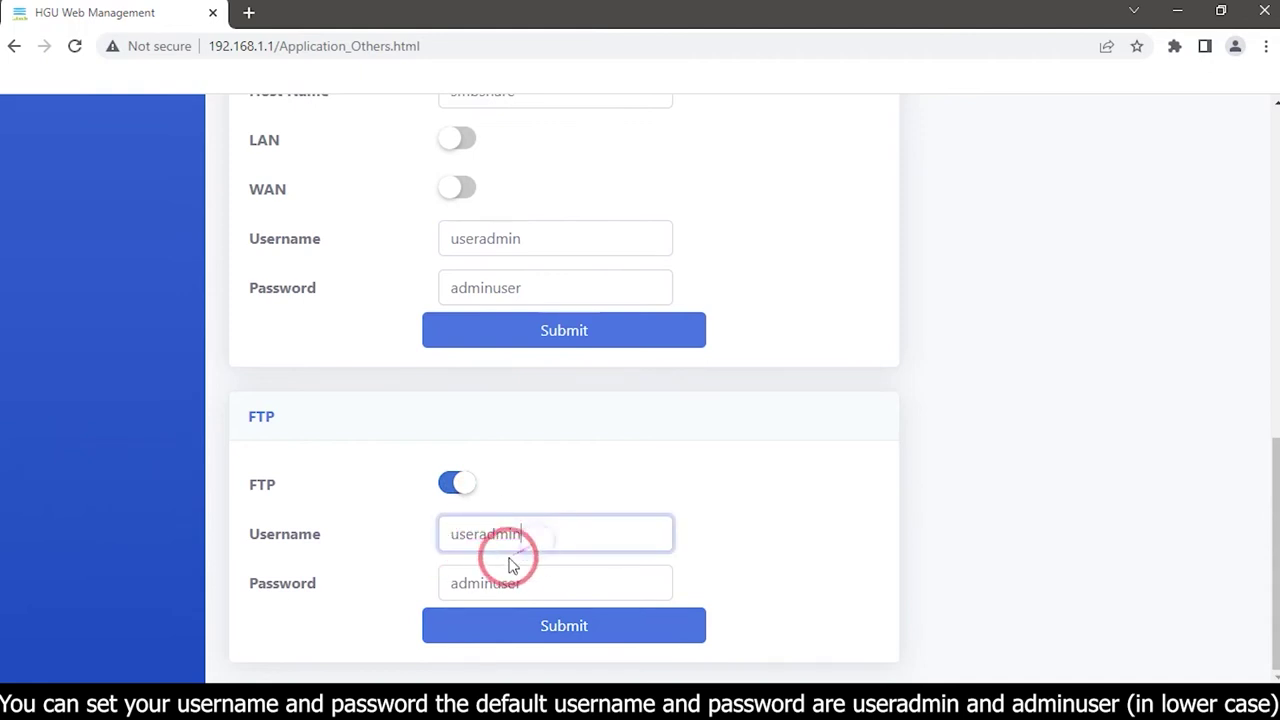
pyautogui.click(492, 584)
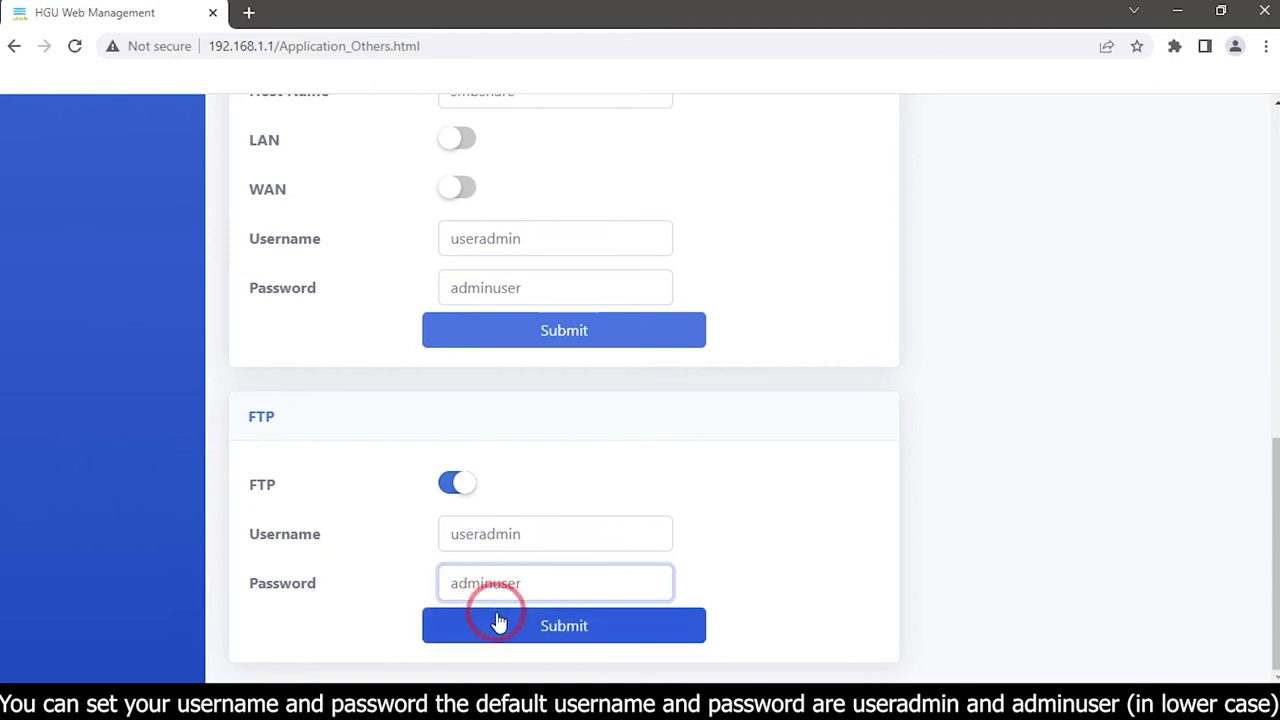
pyautogui.click(498, 622)
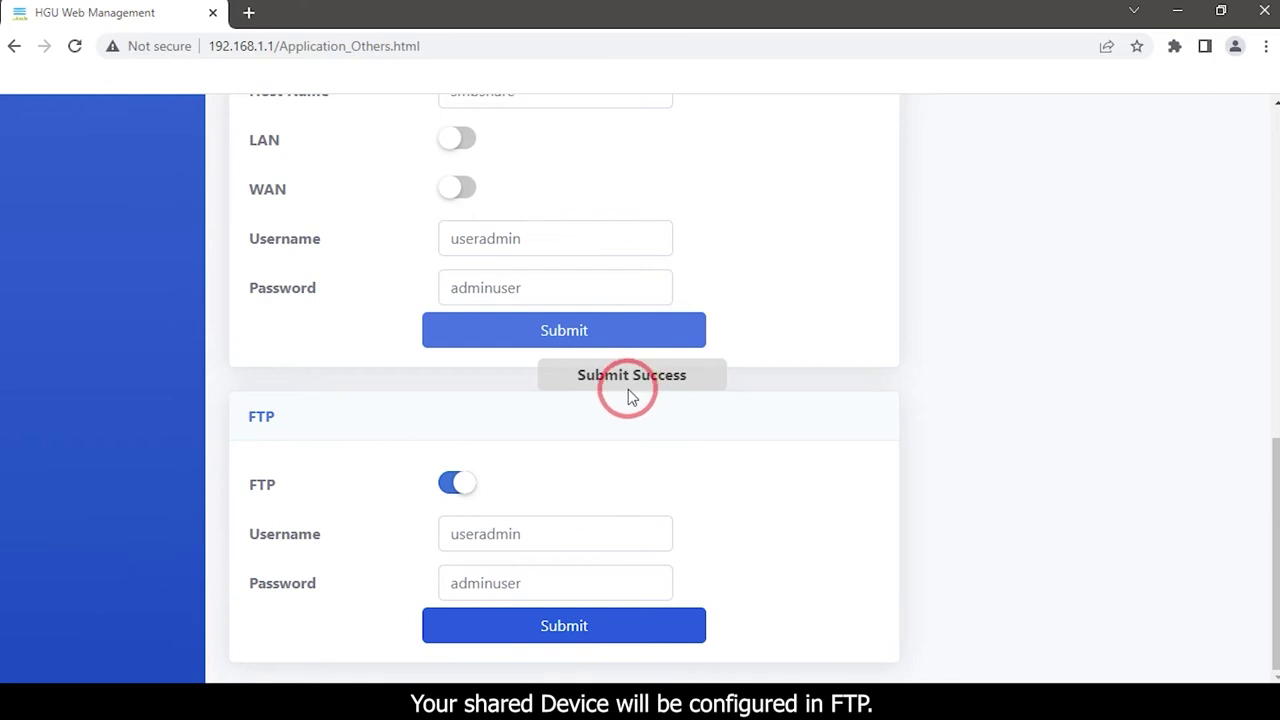
pyautogui.scroll(3, 600, 415)
# Log out of the router from Status > Device Info, then open the Windows Start menu.
pyautogui.scroll(3, 565, 445)
pyautogui.scroll(3, 545, 435)
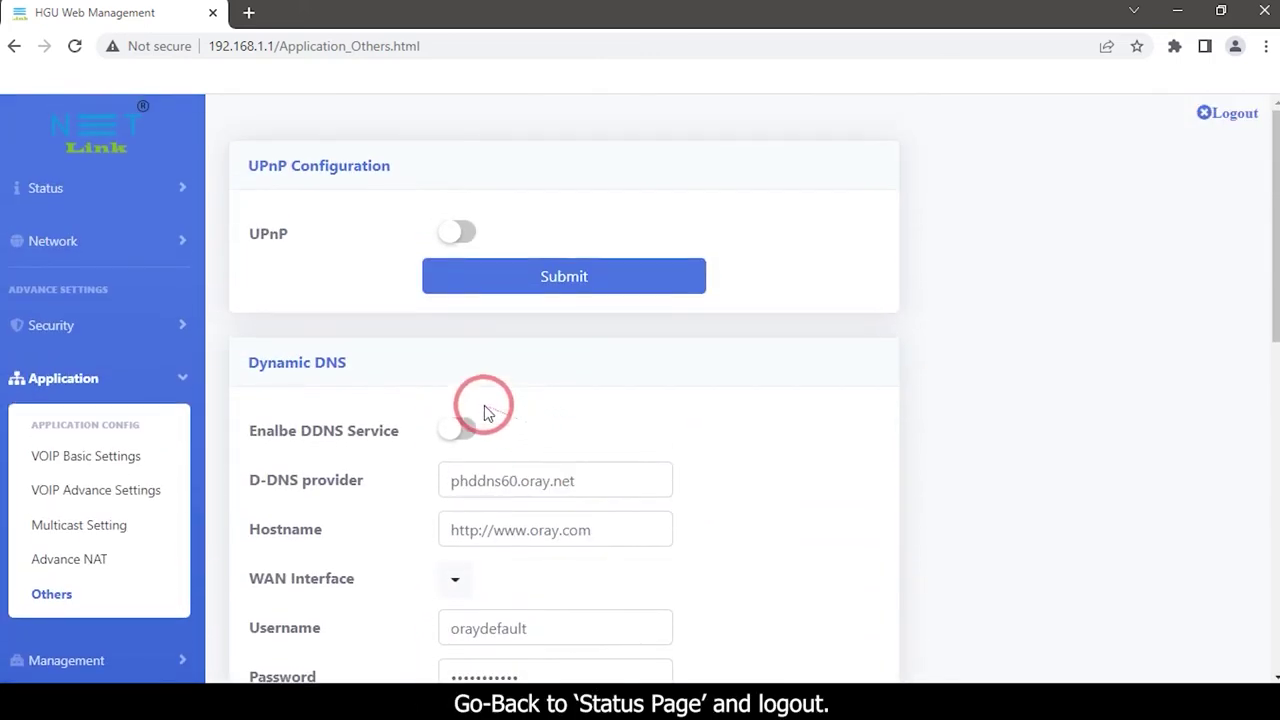
pyautogui.click(94, 190)
pyautogui.click(98, 274)
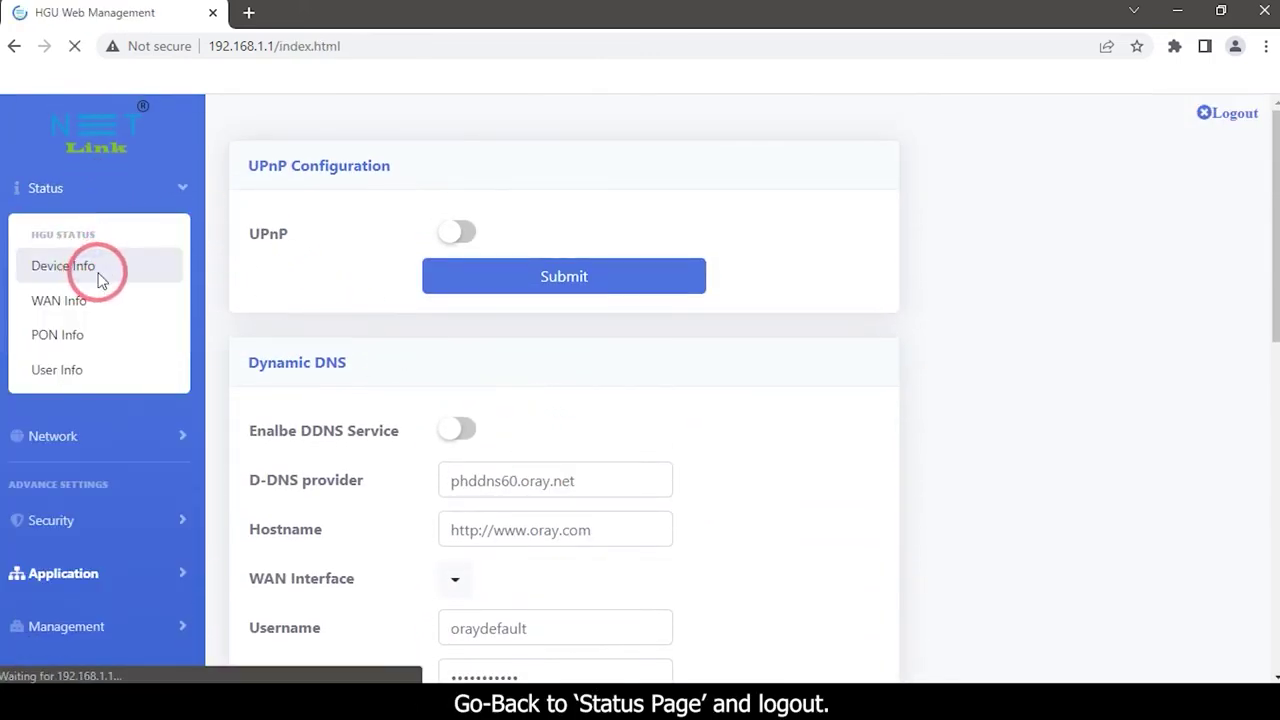
pyautogui.click(1222, 116)
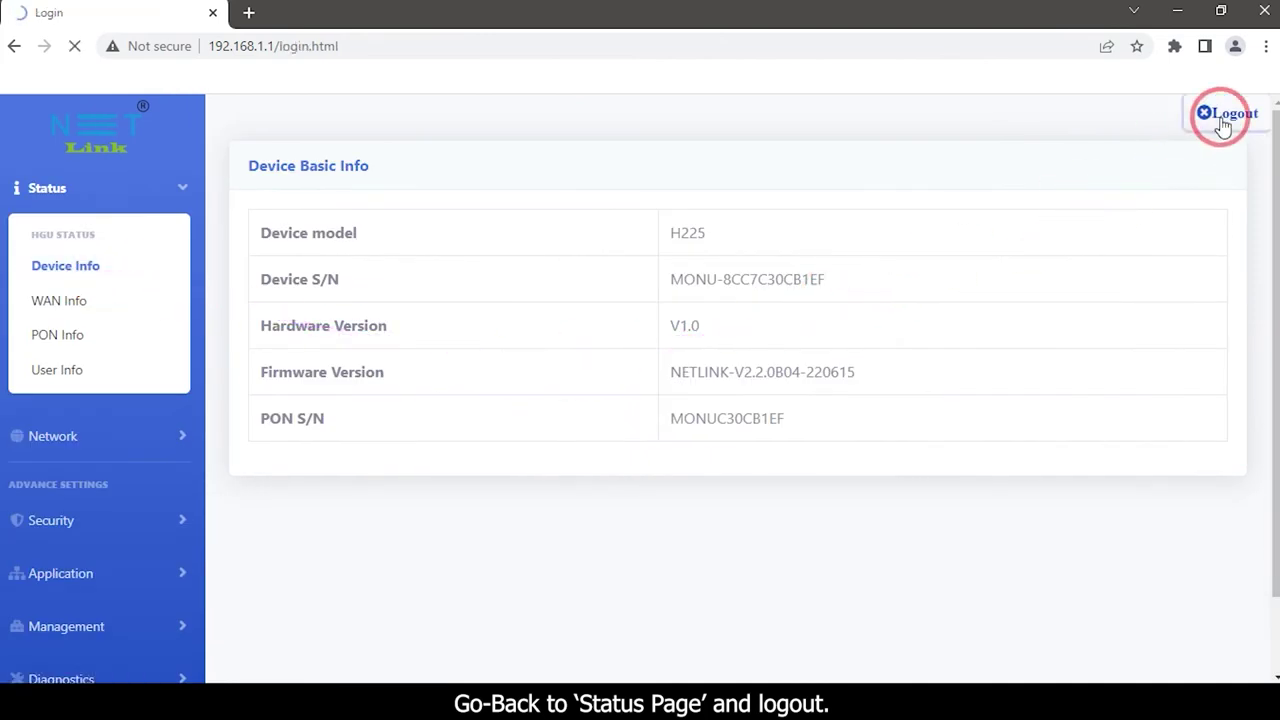
pyautogui.press('super')
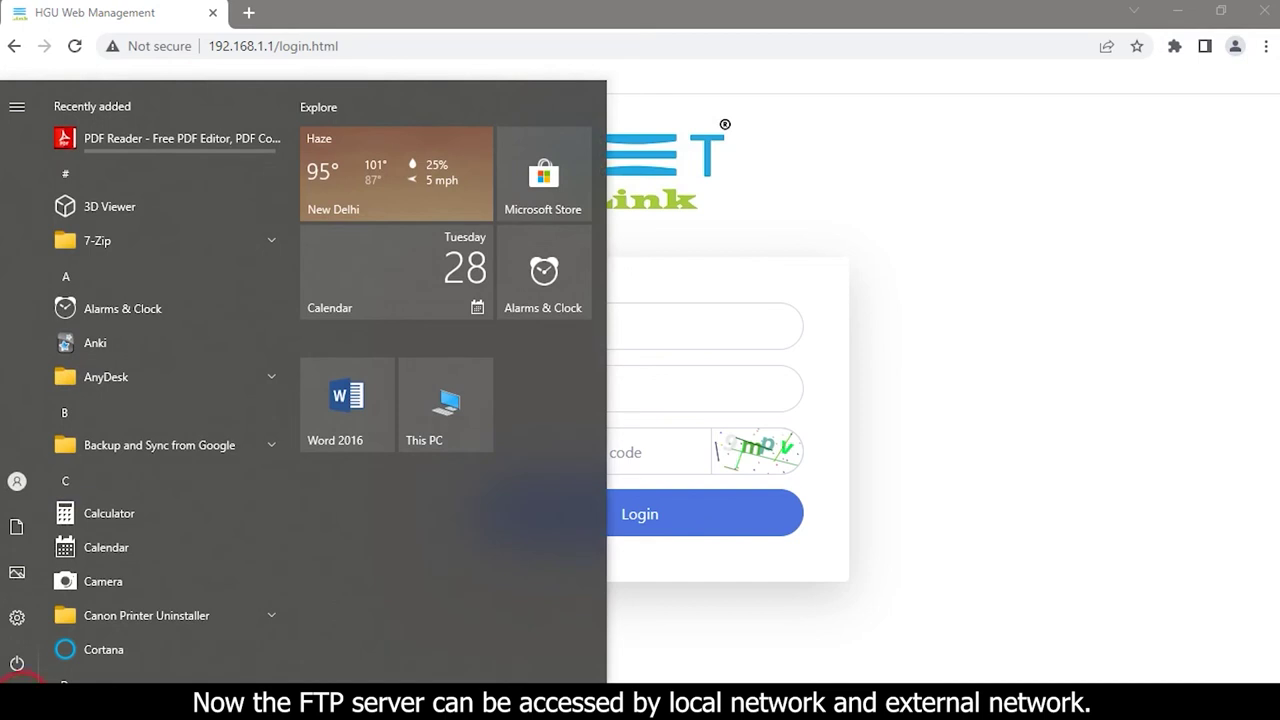
# Launch Internet Explorer from Start and go to ftp://192.168.1.1.
pyautogui.write('e')
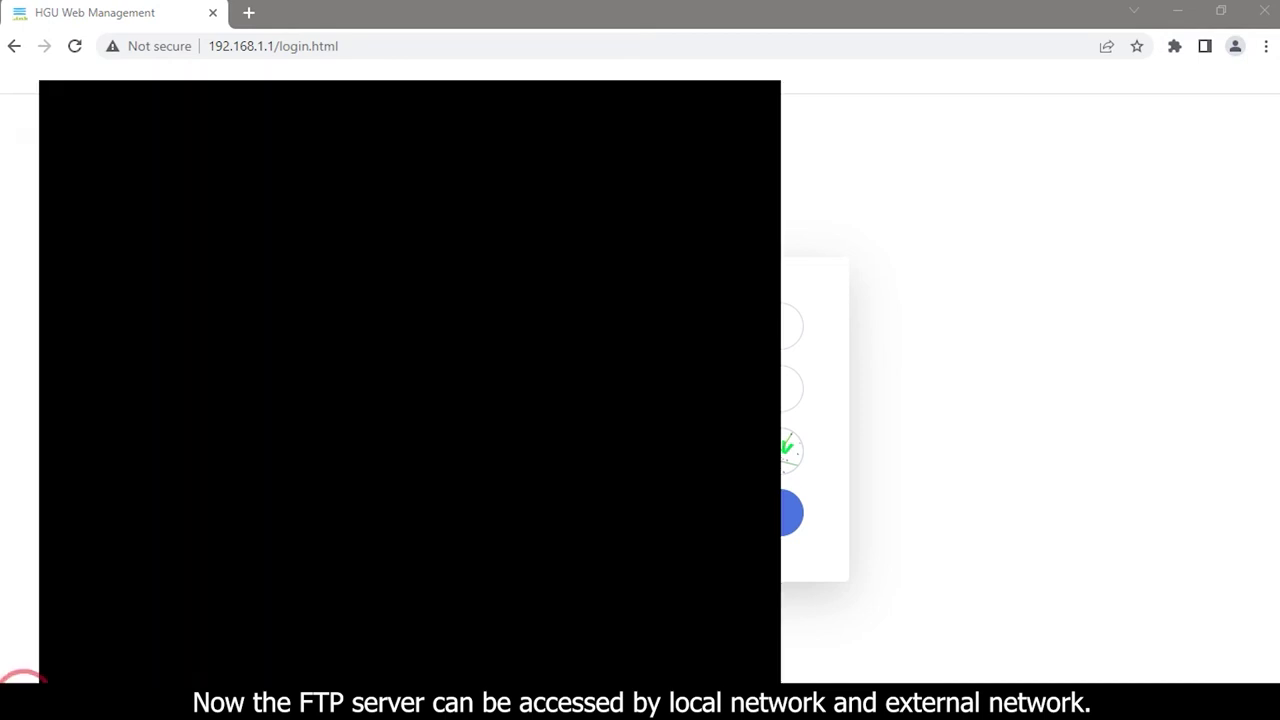
pyautogui.write('x')
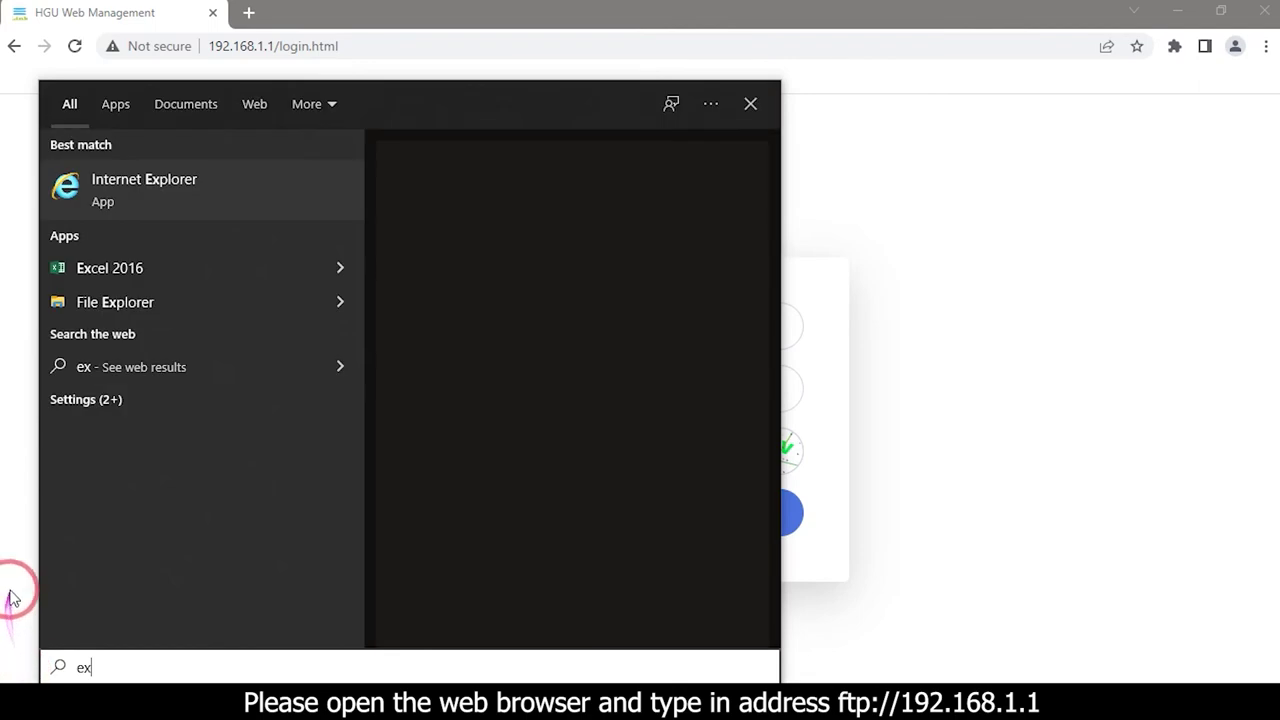
pyautogui.click(174, 197)
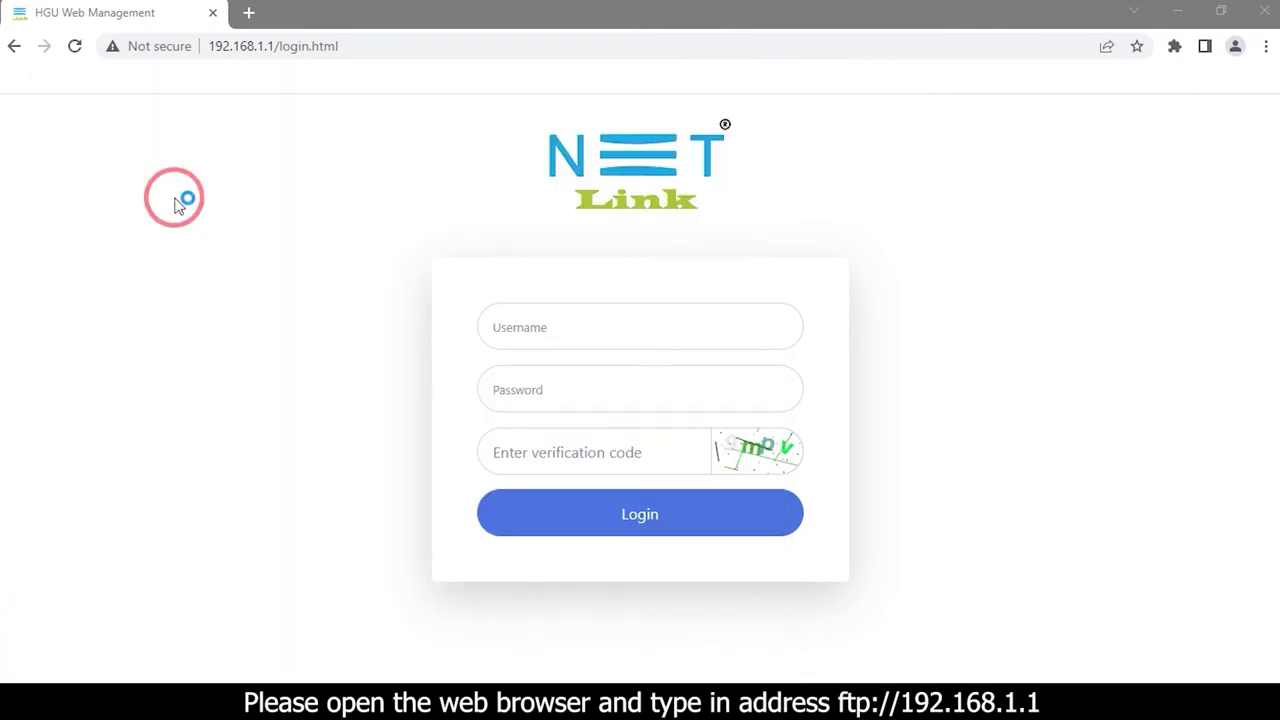
pyautogui.write('ftp://192.168.1.1')
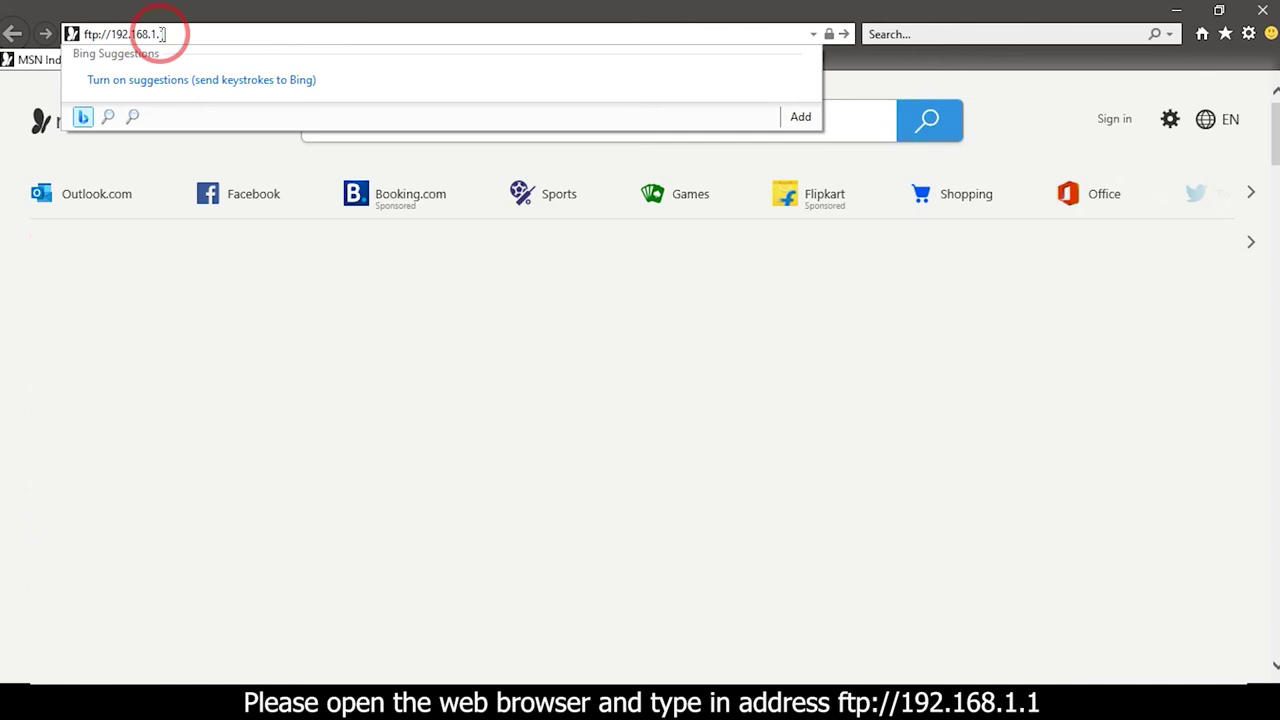
pyautogui.press('Return')
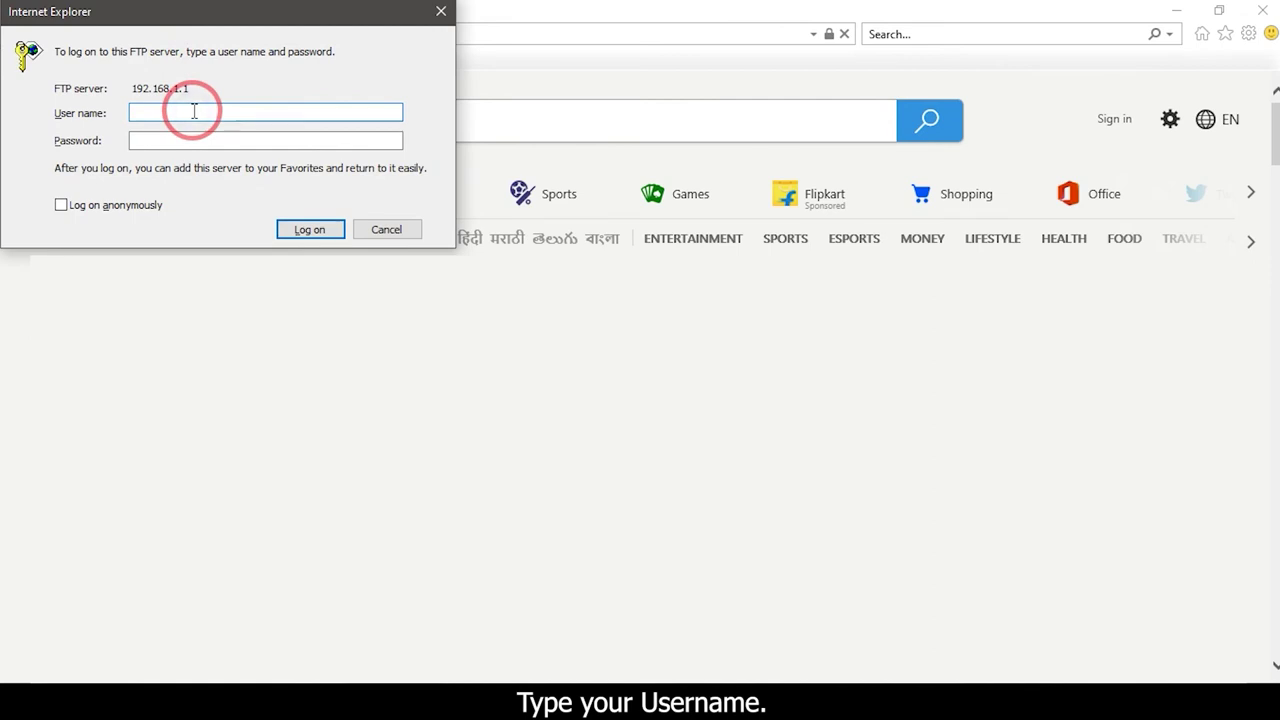
# Log on to the FTP server as useradmin to view the root listing, then minimize Internet Explorer.
pyautogui.write('useradmin')
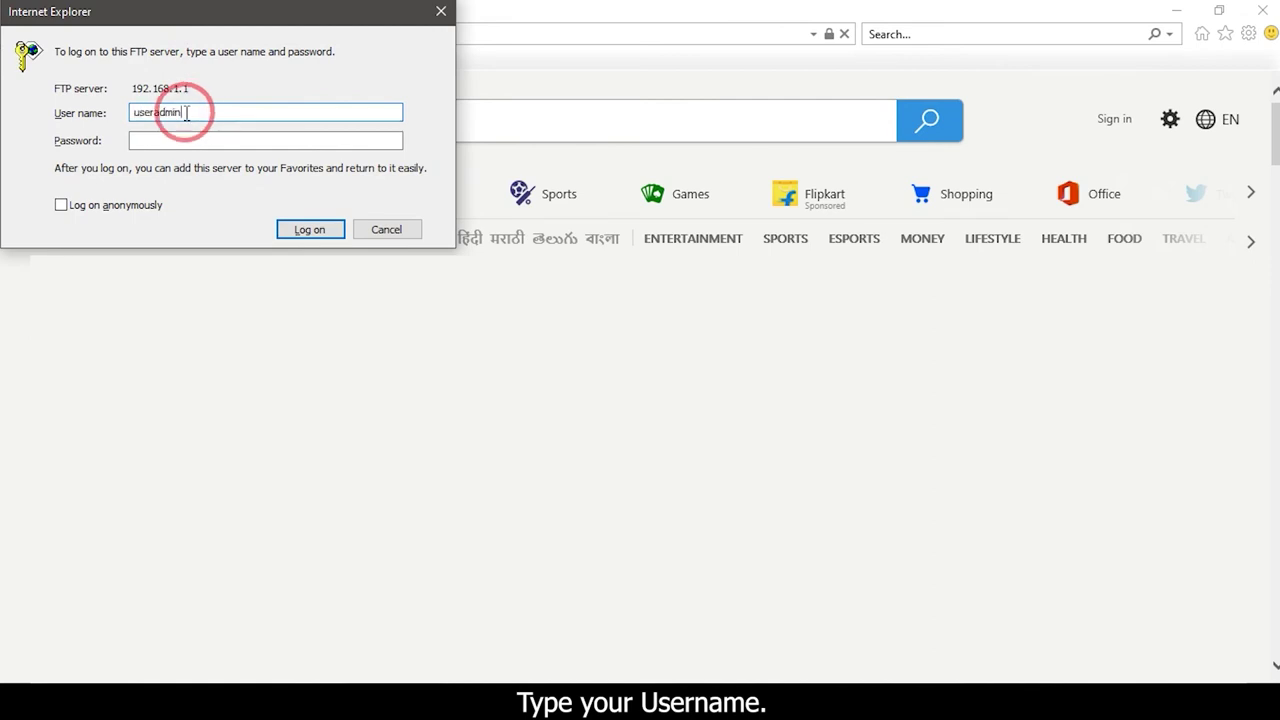
pyautogui.click(183, 142)
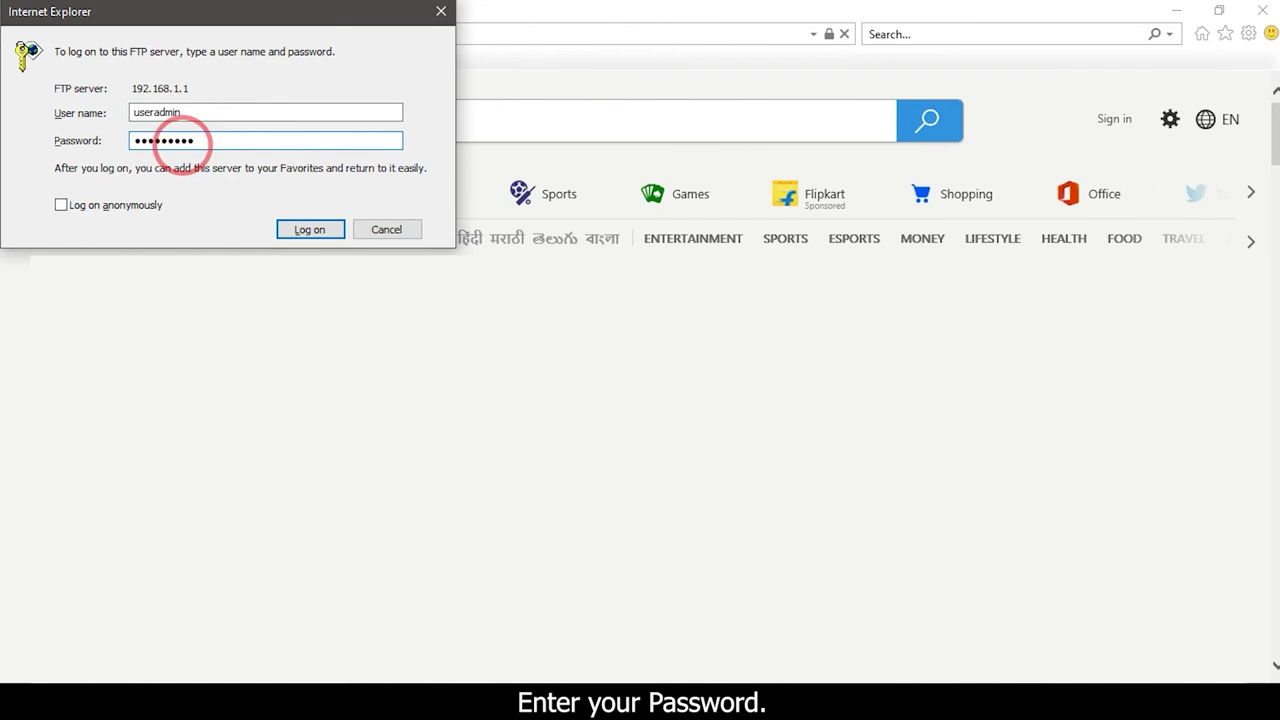
pyautogui.click(312, 230)
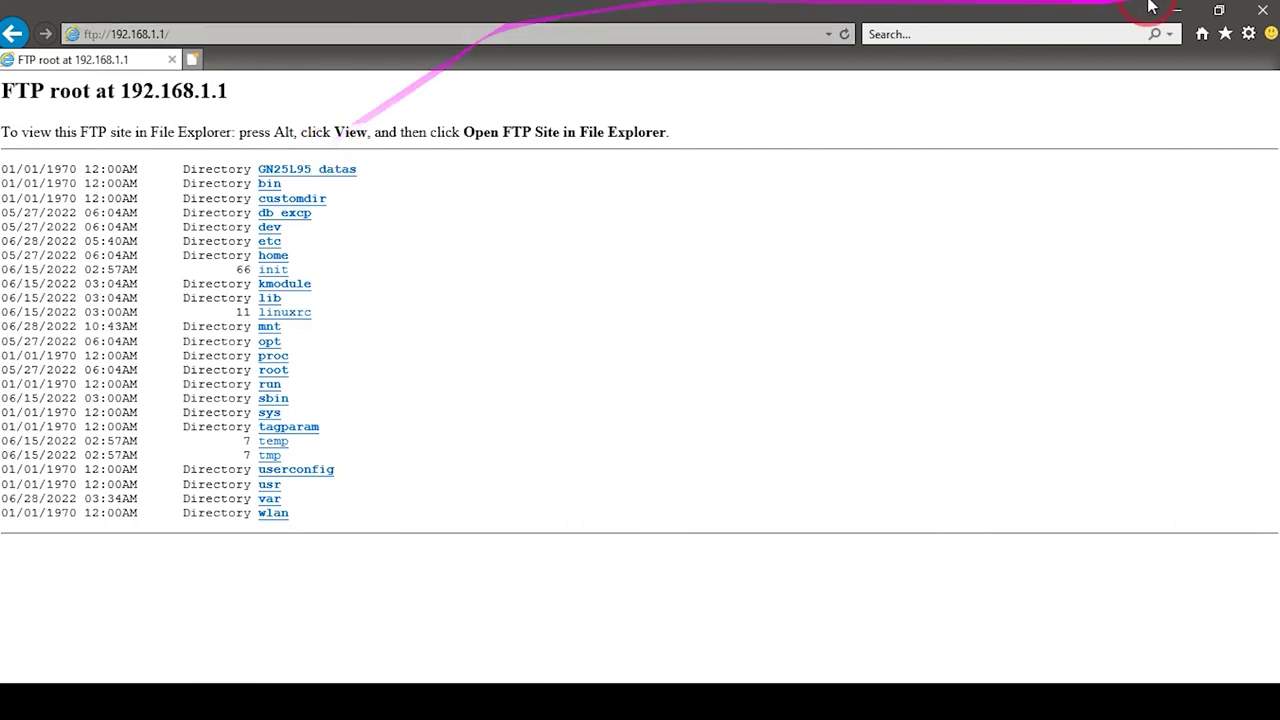
pyautogui.click(1176, 10)
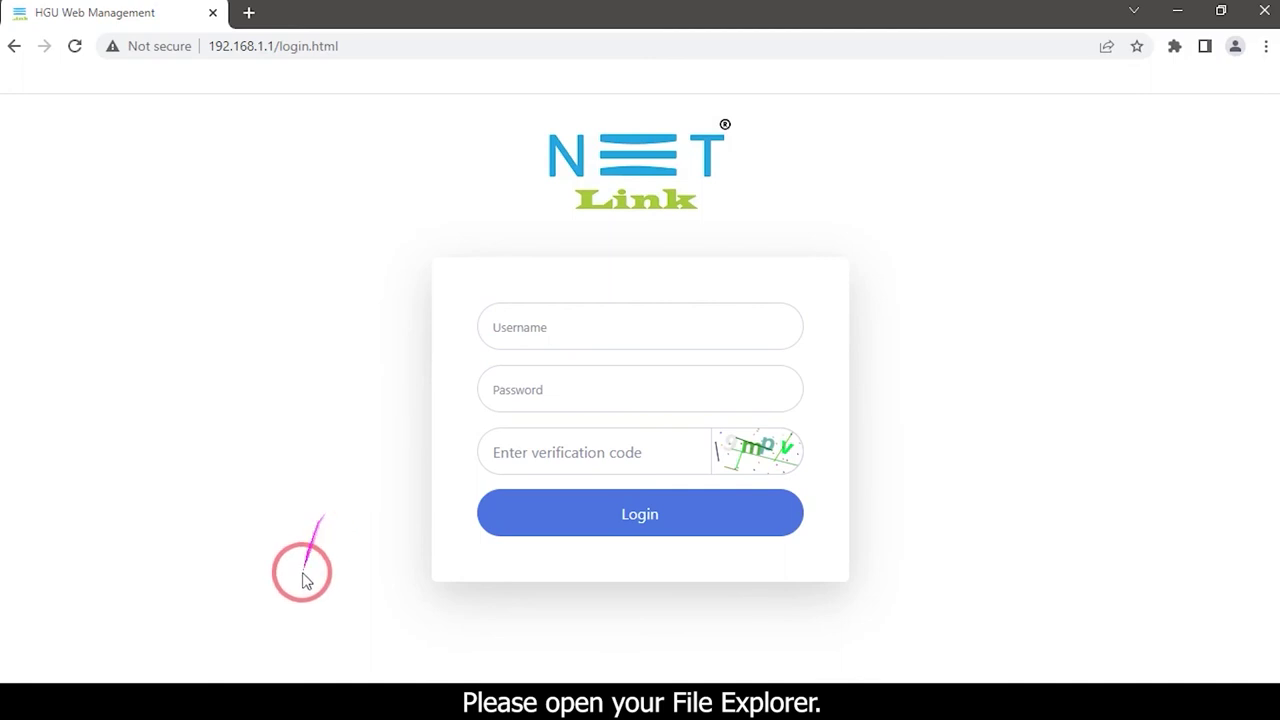
# Point File Explorer at ftp://192.168.1.1 to bring up the FTP logon prompt for useradmin.
pyautogui.click(252, 698)
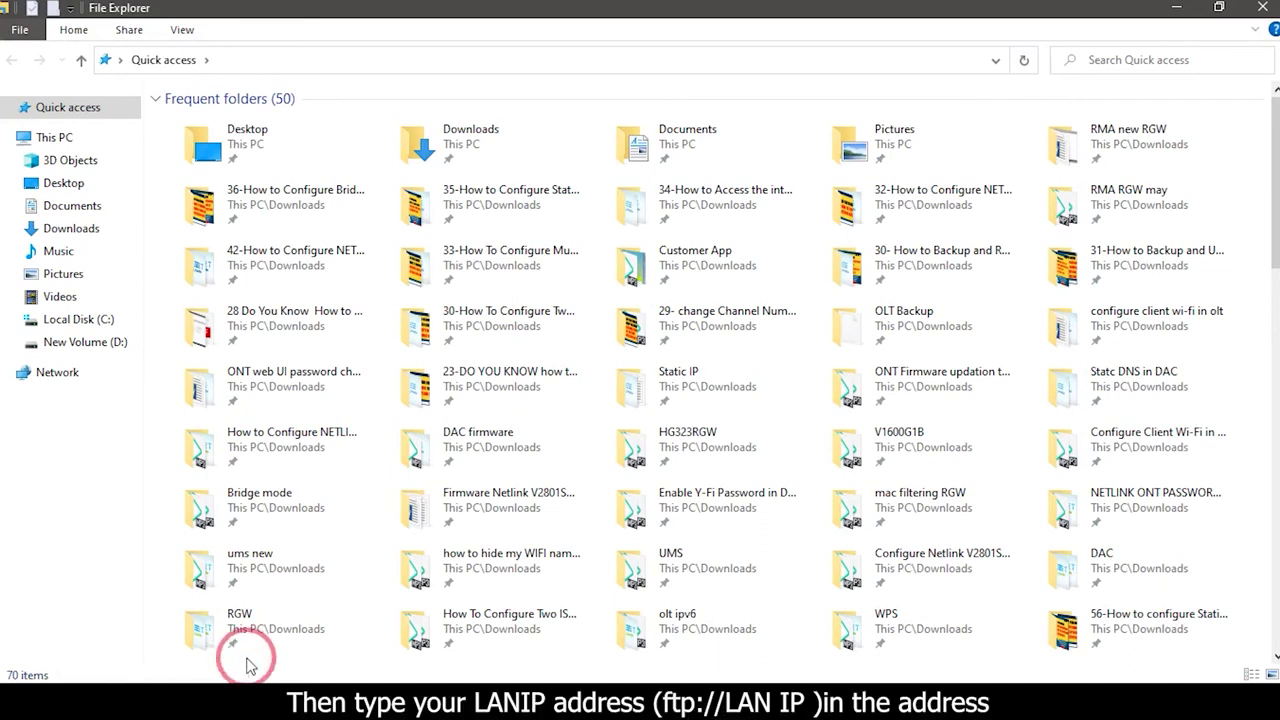
pyautogui.click(248, 62)
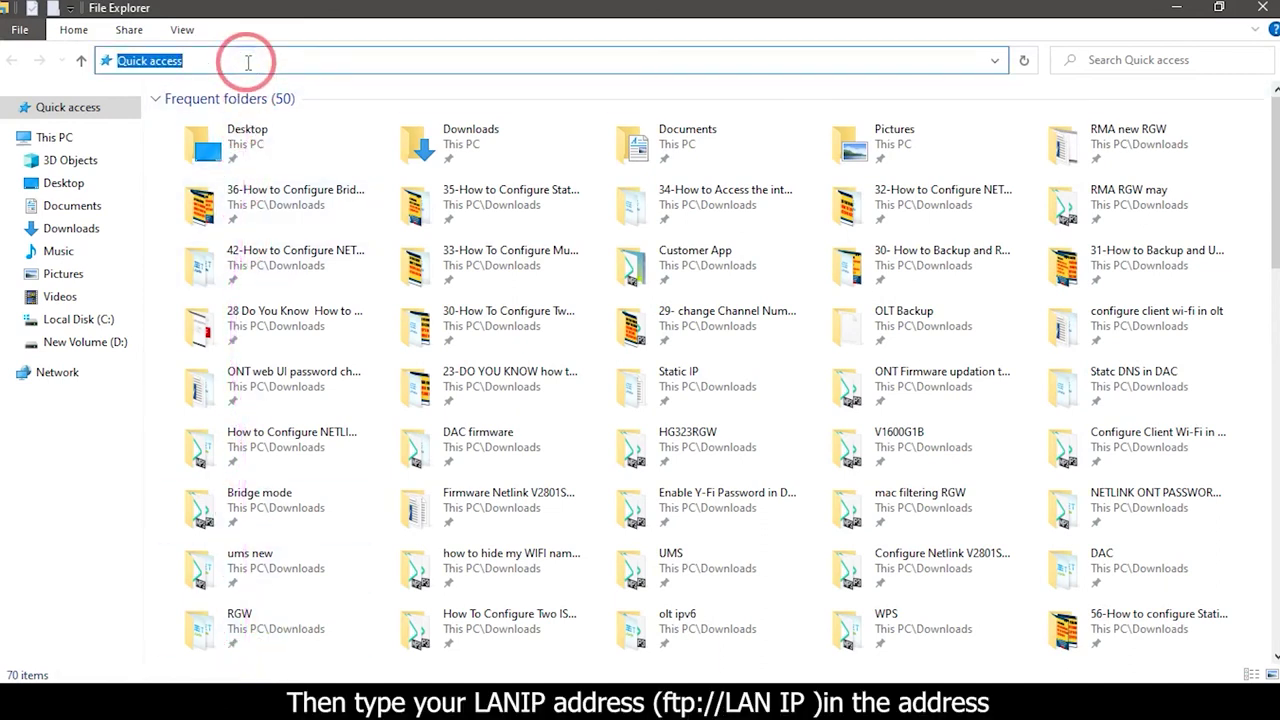
pyautogui.write('ftp')
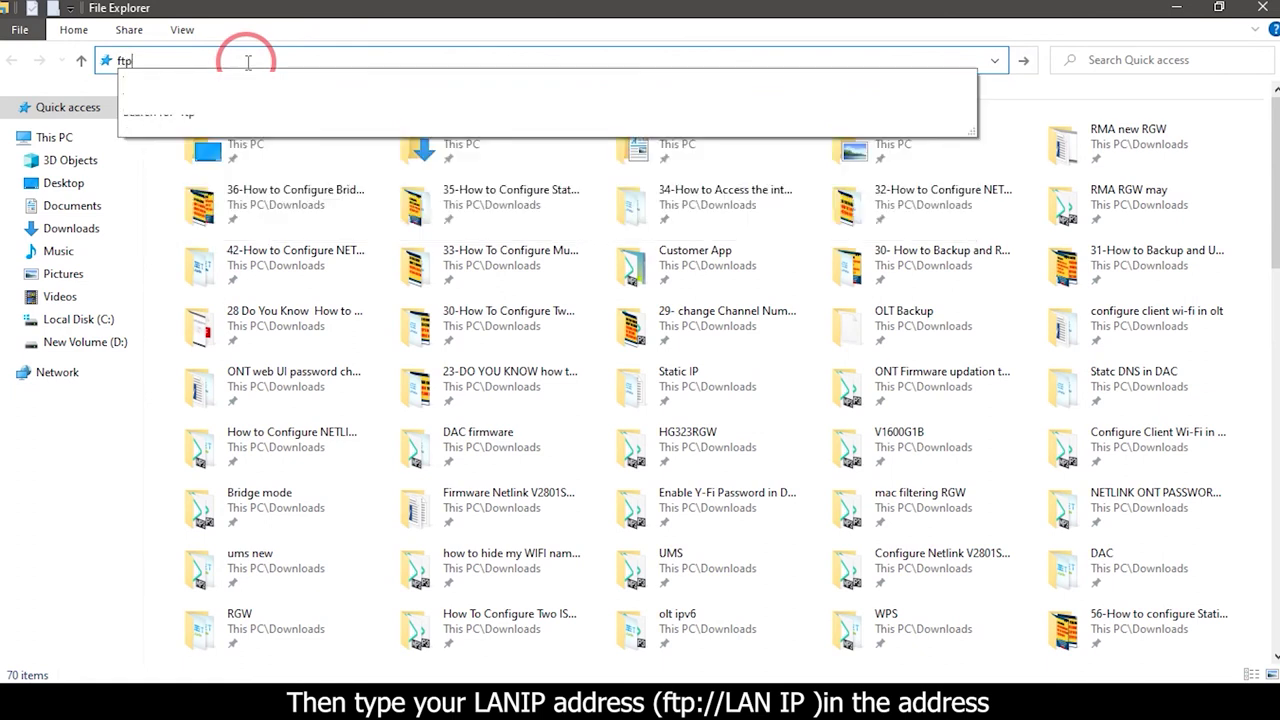
pyautogui.write('://')
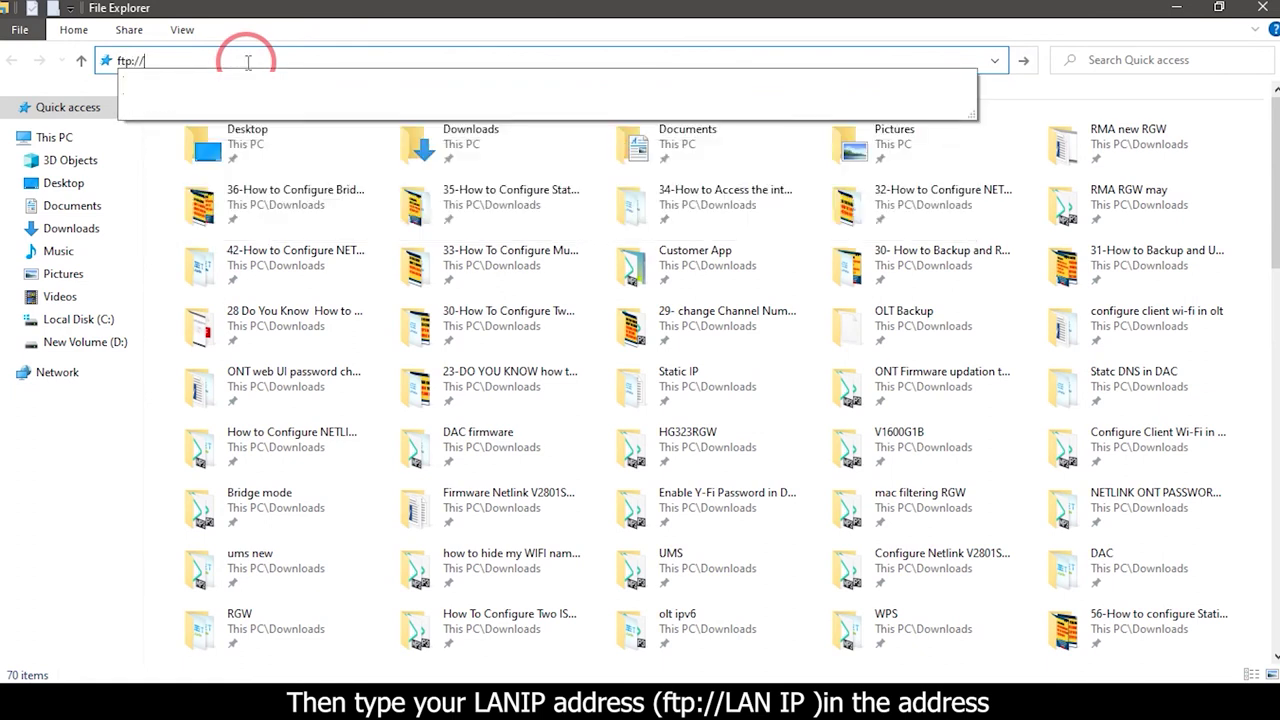
pyautogui.write('192.1')
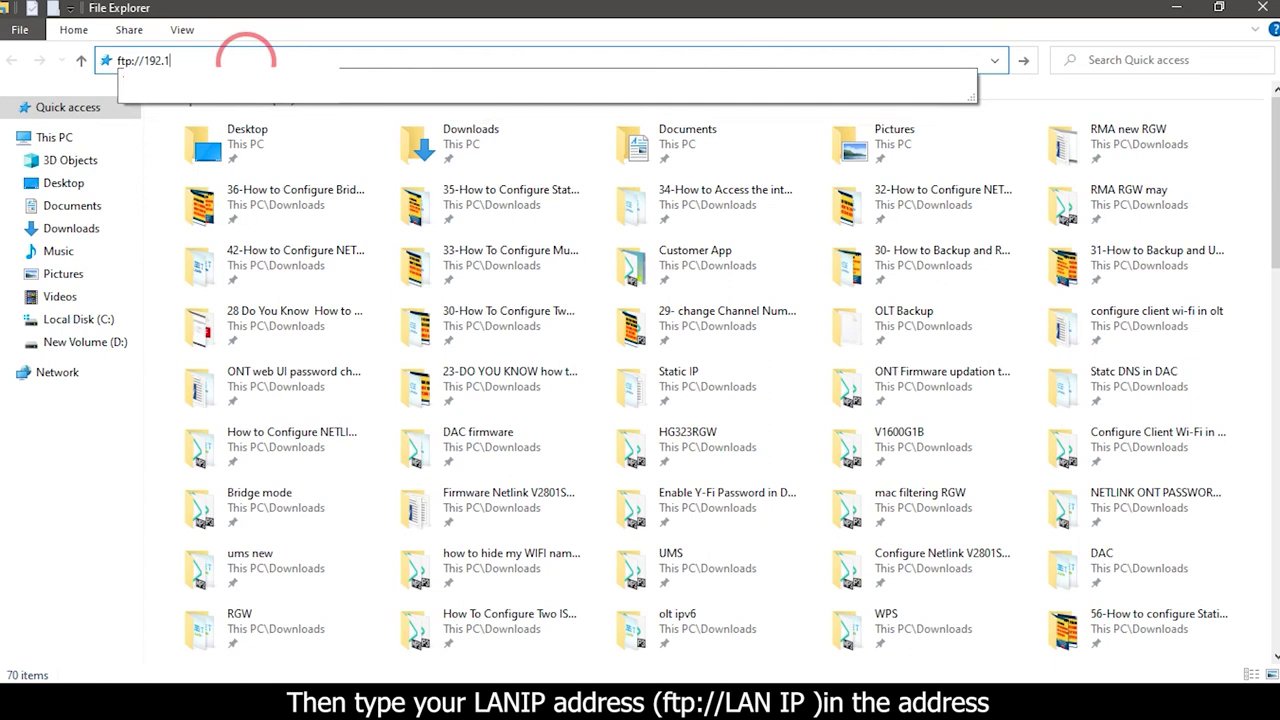
pyautogui.write('68.1.1/')
pyautogui.press('Return')
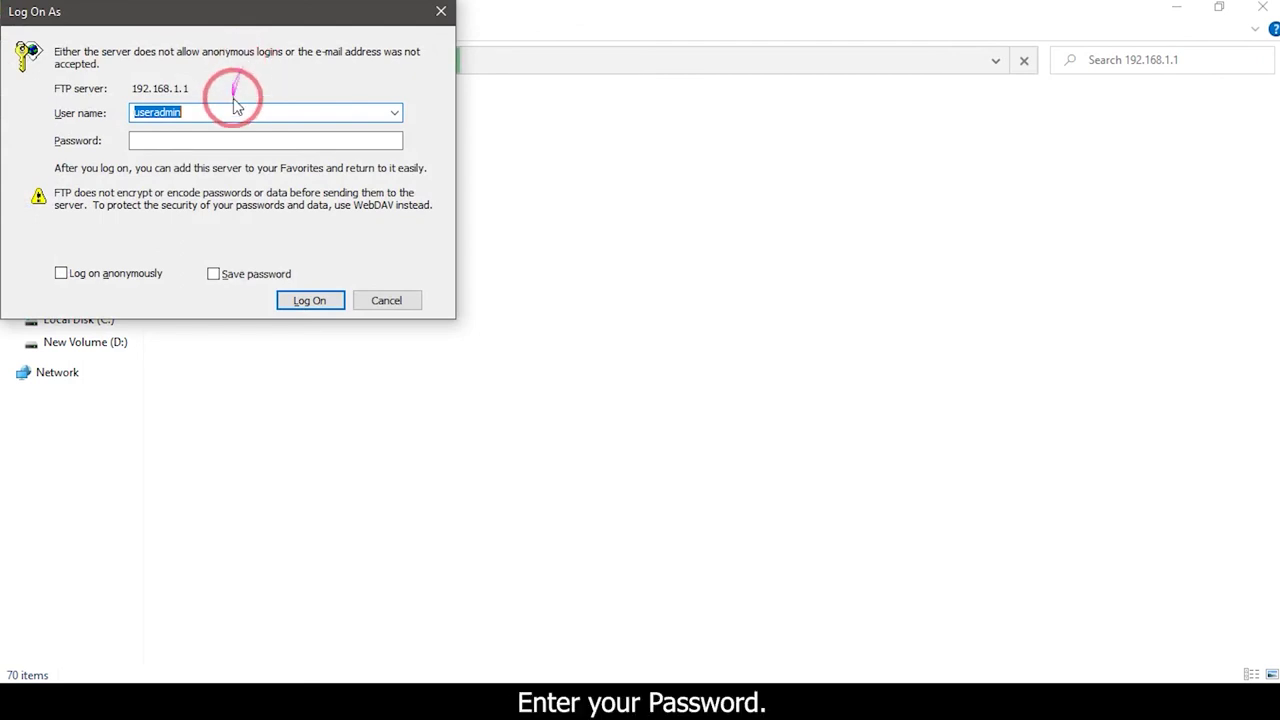
# Enter the useradmin password, log on to 192.168.1.1, and open the usb1_1 folder.
pyautogui.click(230, 140)
pyautogui.write('•••')
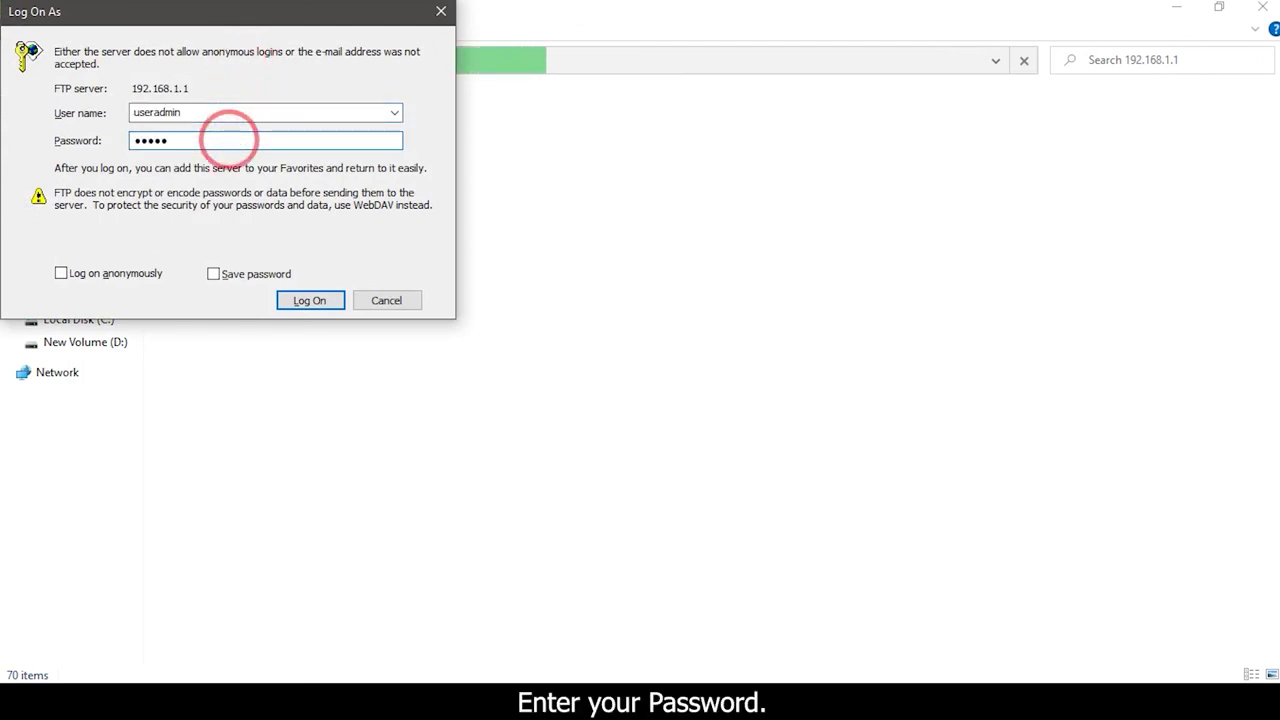
pyautogui.write('•')
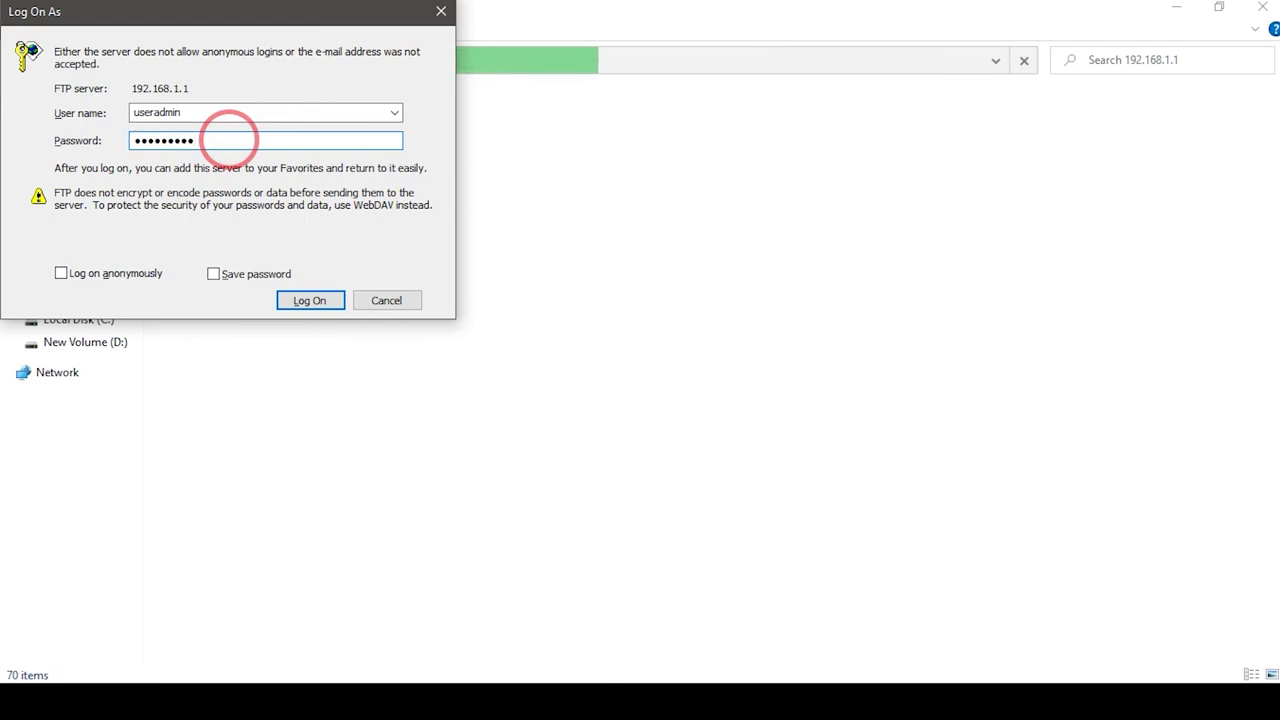
pyautogui.click(310, 301)
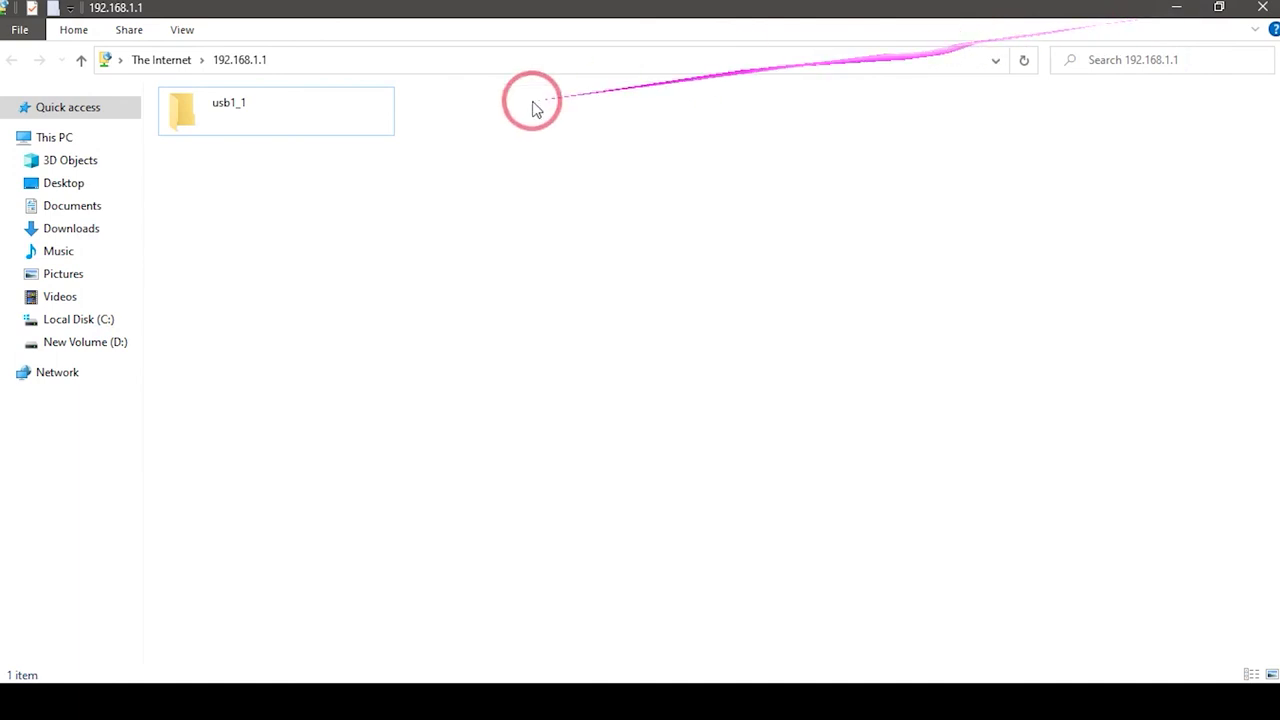
pyautogui.doubleClick(280, 123)
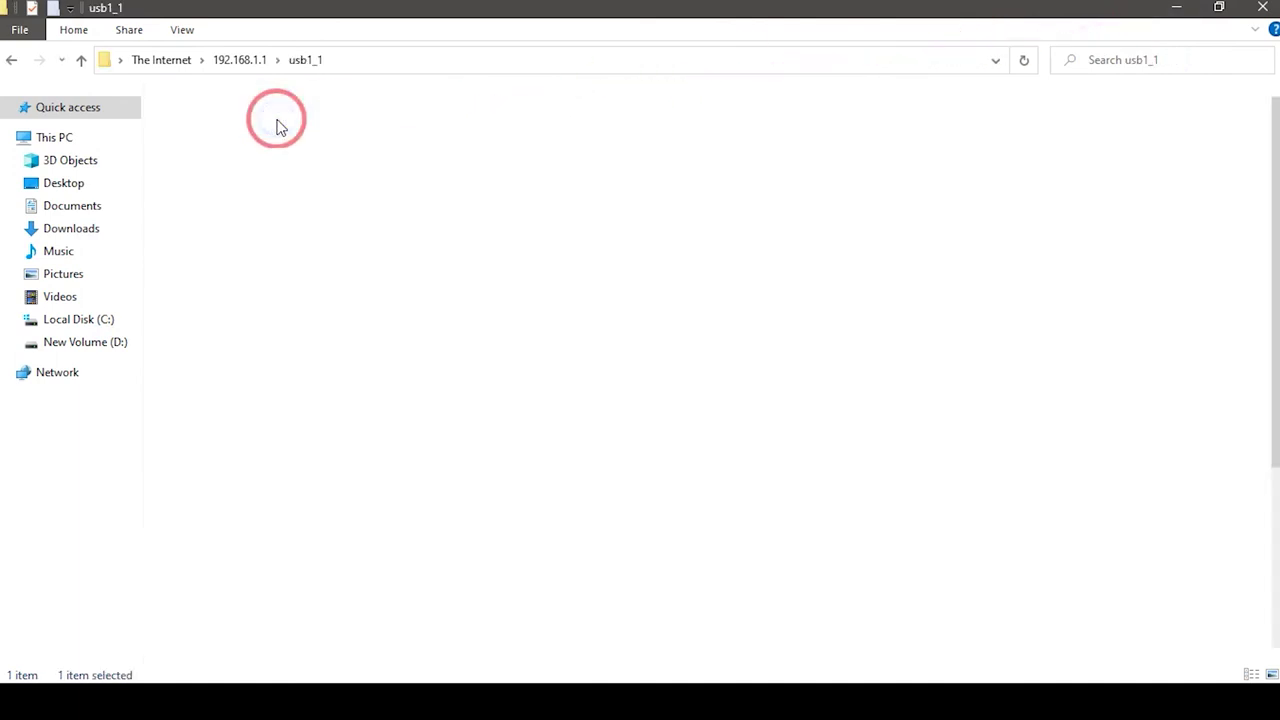